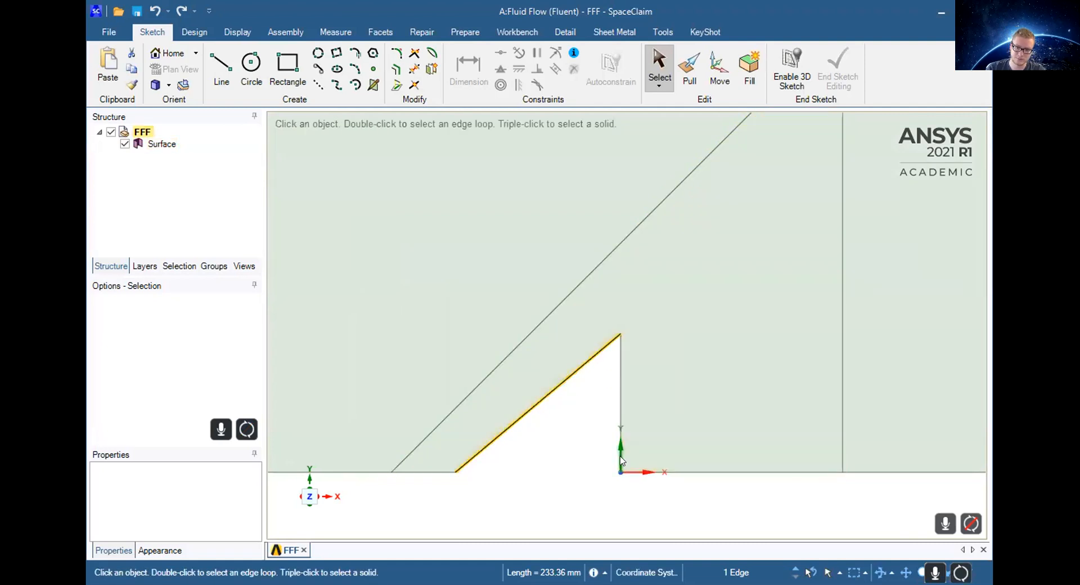
Step: Examine the sketched flow domain and the wedge obstacle by zooming in and out around the sketch
{"action": "scroll", "coordinate": [594, 460], "scroll_direction": "down", "scroll_amount": 6}
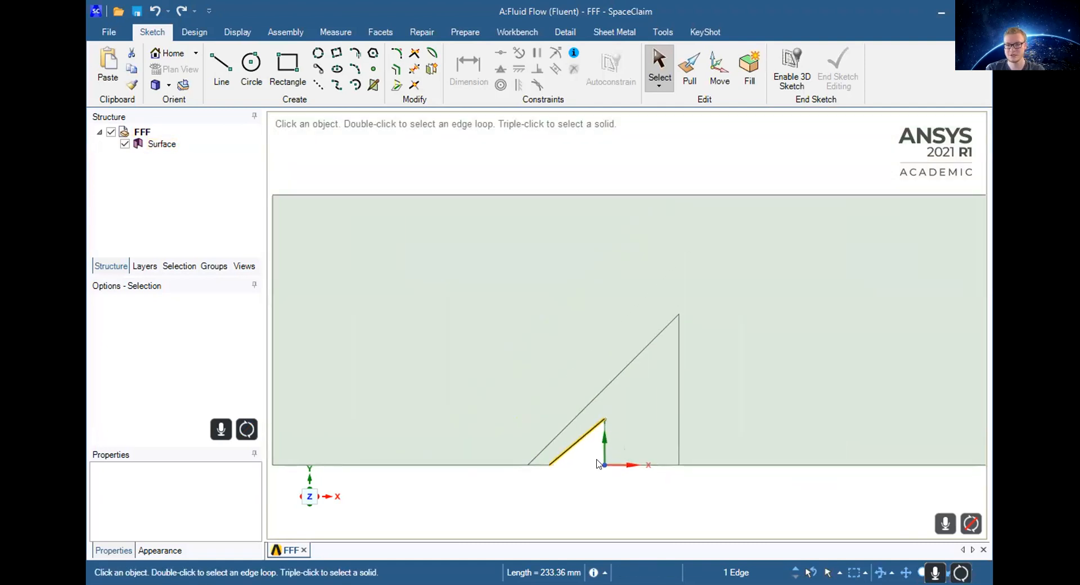
{"action": "scroll", "coordinate": [666, 430], "scroll_direction": "up", "scroll_amount": 7}
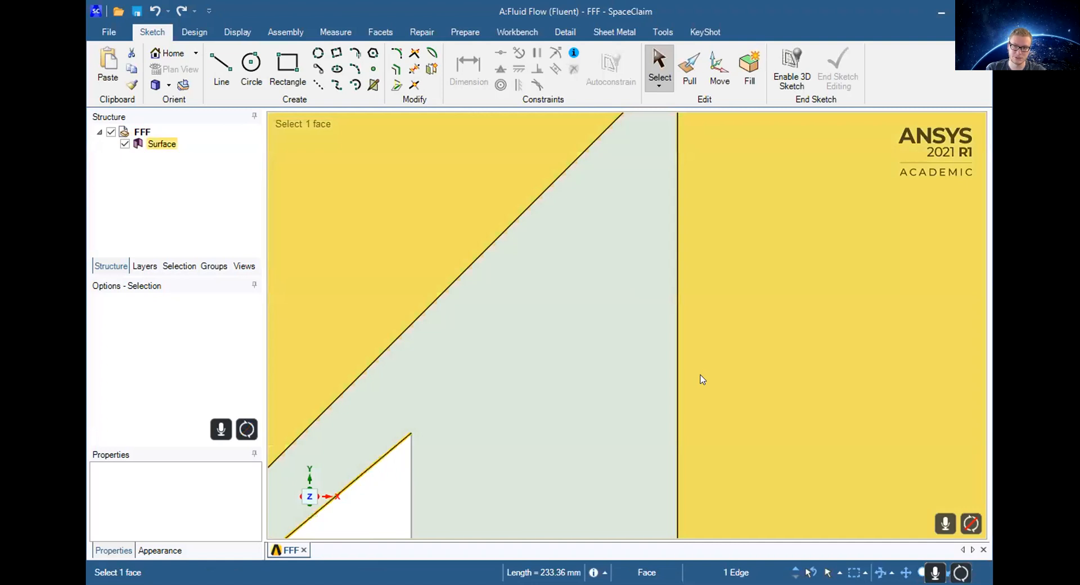
{"action": "scroll", "coordinate": [602, 360], "scroll_direction": "down", "scroll_amount": 5}
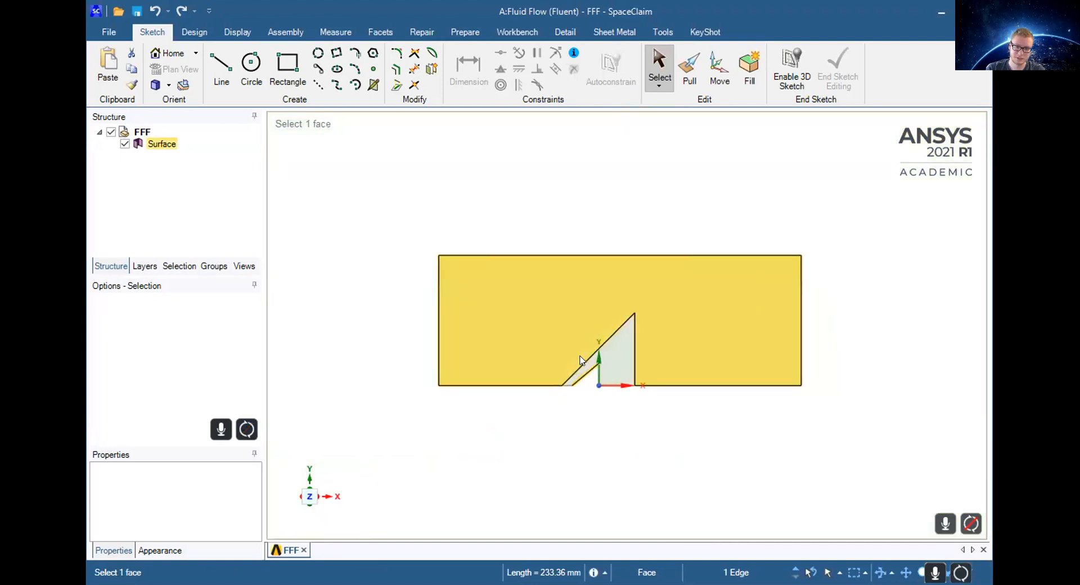
{"action": "scroll", "coordinate": [621, 357], "scroll_direction": "up", "scroll_amount": 5}
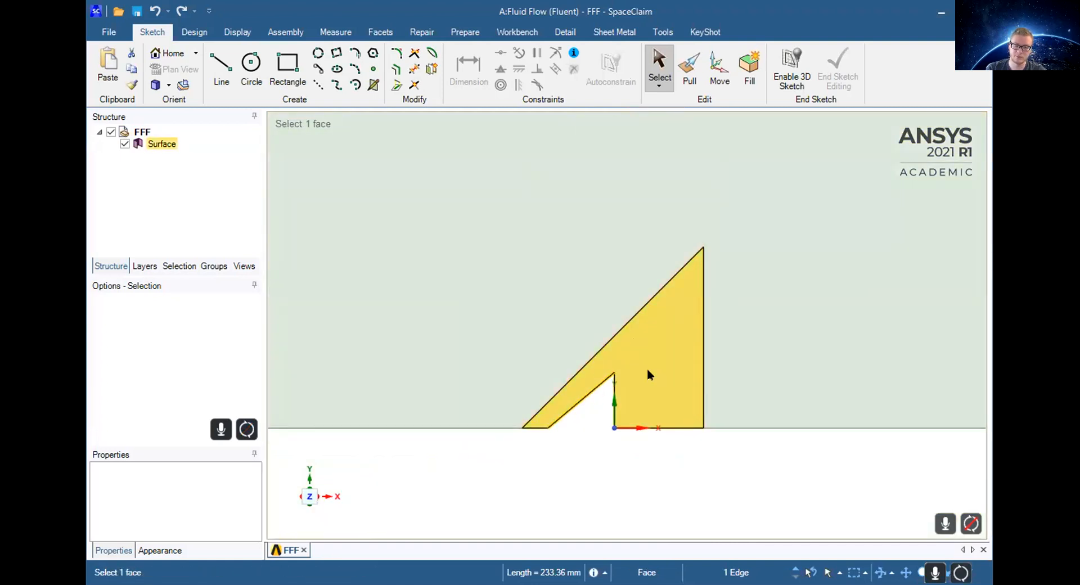
{"action": "scroll", "coordinate": [663, 366], "scroll_direction": "down", "scroll_amount": 4}
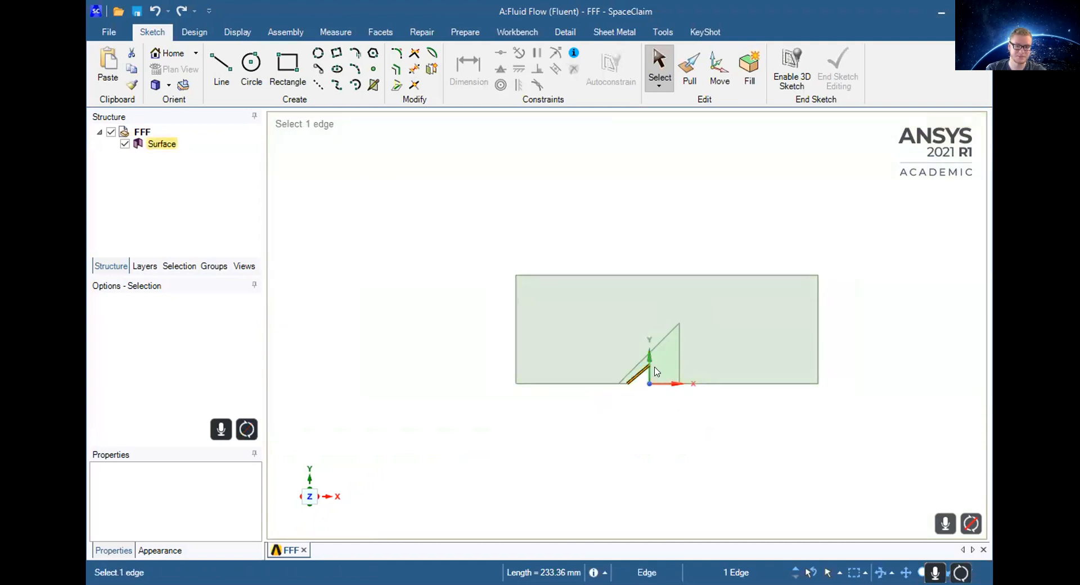
{"action": "scroll", "coordinate": [671, 367], "scroll_direction": "up", "scroll_amount": 4}
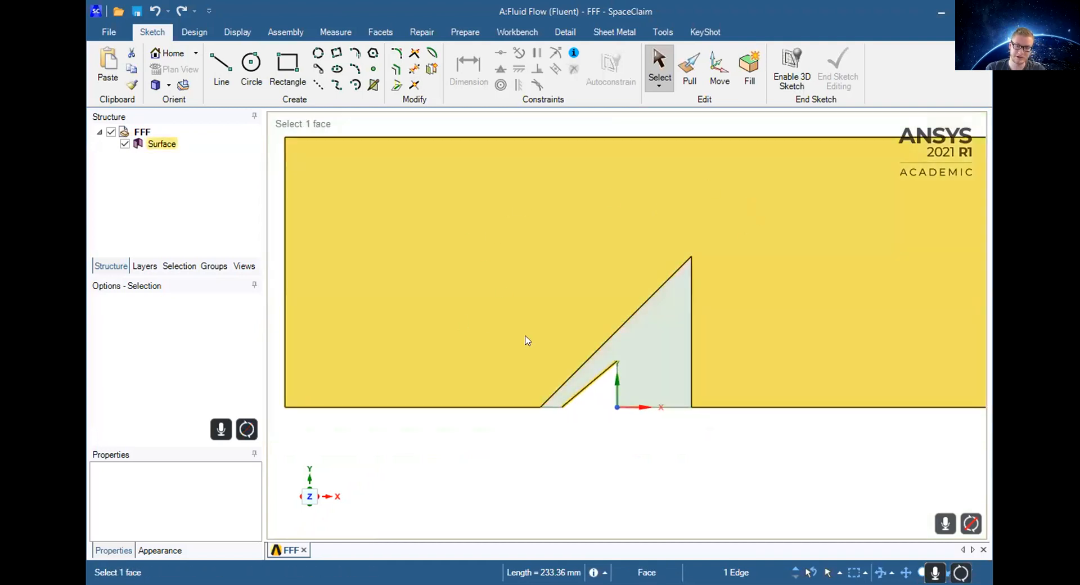
{"action": "scroll", "coordinate": [562, 323], "scroll_direction": "down", "scroll_amount": 3}
{"action": "scroll", "coordinate": [487, 263], "scroll_direction": "up", "scroll_amount": 3}
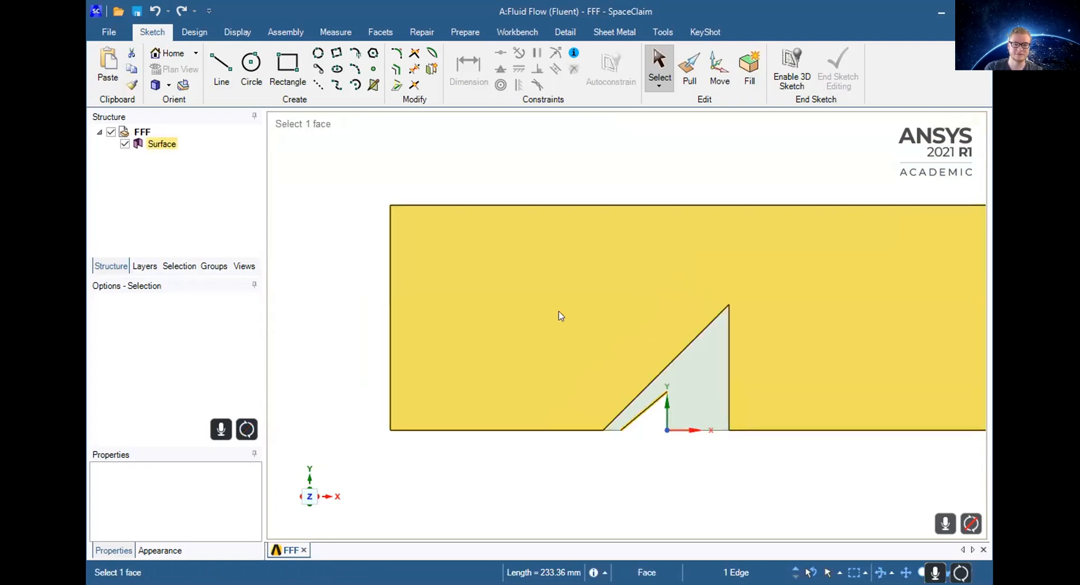
{"action": "scroll", "coordinate": [824, 365], "scroll_direction": "up", "scroll_amount": 3}
{"action": "scroll", "coordinate": [508, 363], "scroll_direction": "down", "scroll_amount": 5}
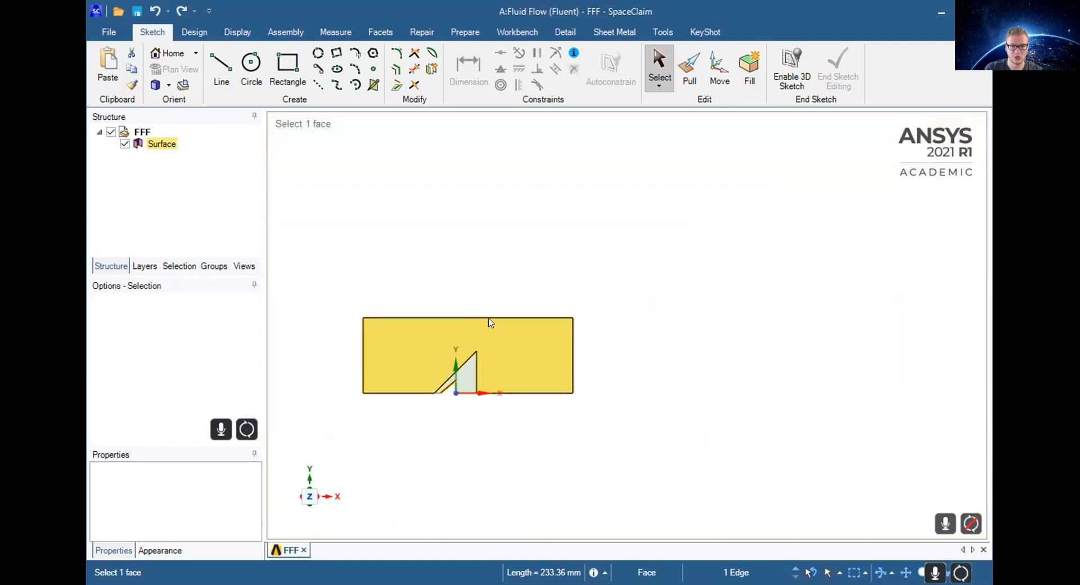
{"action": "scroll", "coordinate": [490, 322], "scroll_direction": "up", "scroll_amount": 5}
{"action": "scroll", "coordinate": [478, 361], "scroll_direction": "down", "scroll_amount": 3}
{"action": "scroll", "coordinate": [566, 409], "scroll_direction": "up", "scroll_amount": 2}
{"action": "scroll", "coordinate": [562, 450], "scroll_direction": "up", "scroll_amount": 5}
{"action": "scroll", "coordinate": [538, 434], "scroll_direction": "down", "scroll_amount": 5}
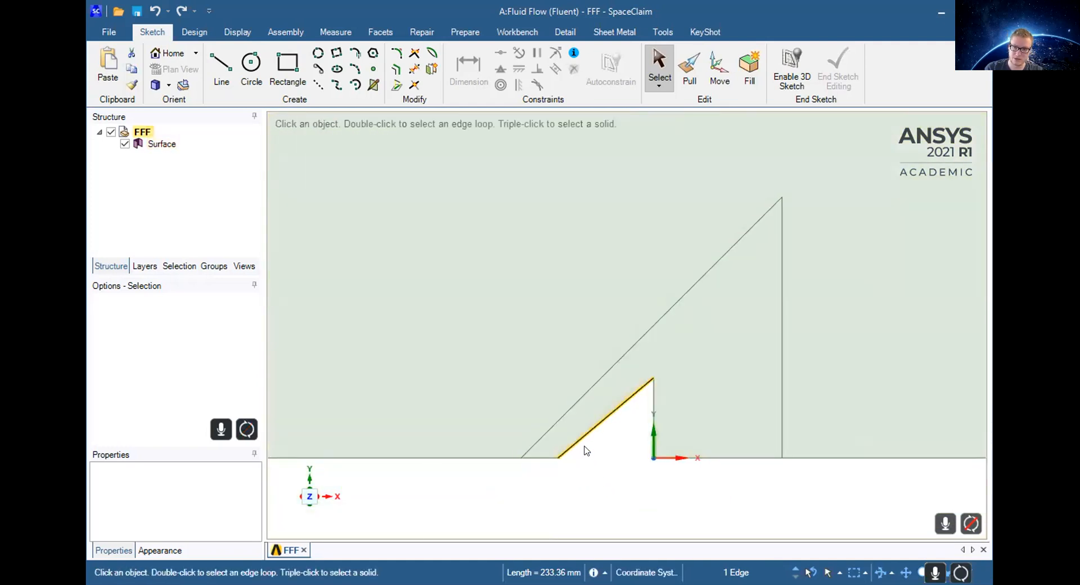
{"action": "left_click", "coordinate": [651, 357]}
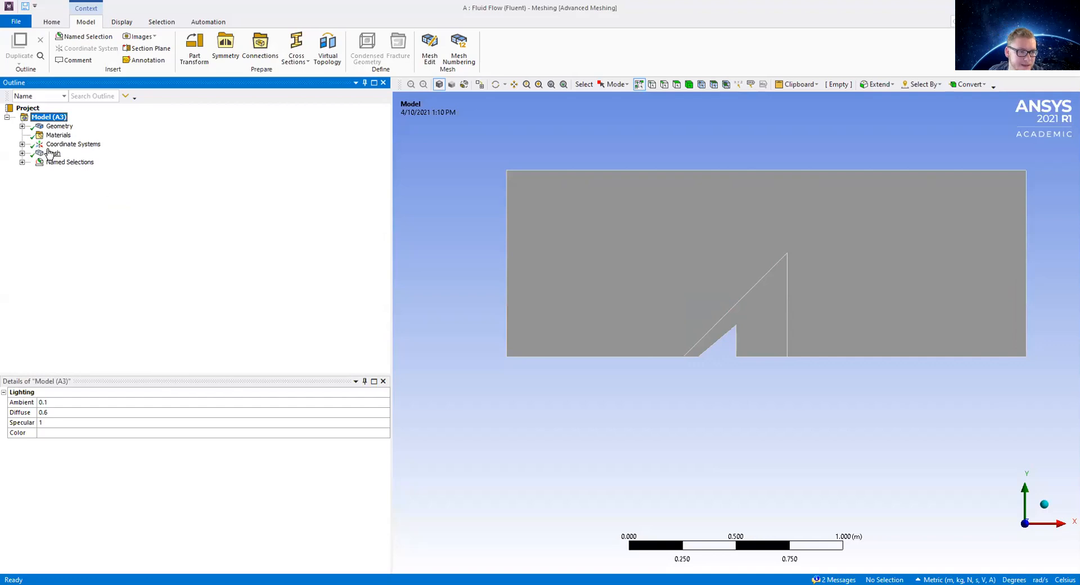
Step: Select the Mesh node and set its default element size to 0.01 m
{"action": "left_click", "coordinate": [54, 154]}
{"action": "left_click", "coordinate": [22, 154]}
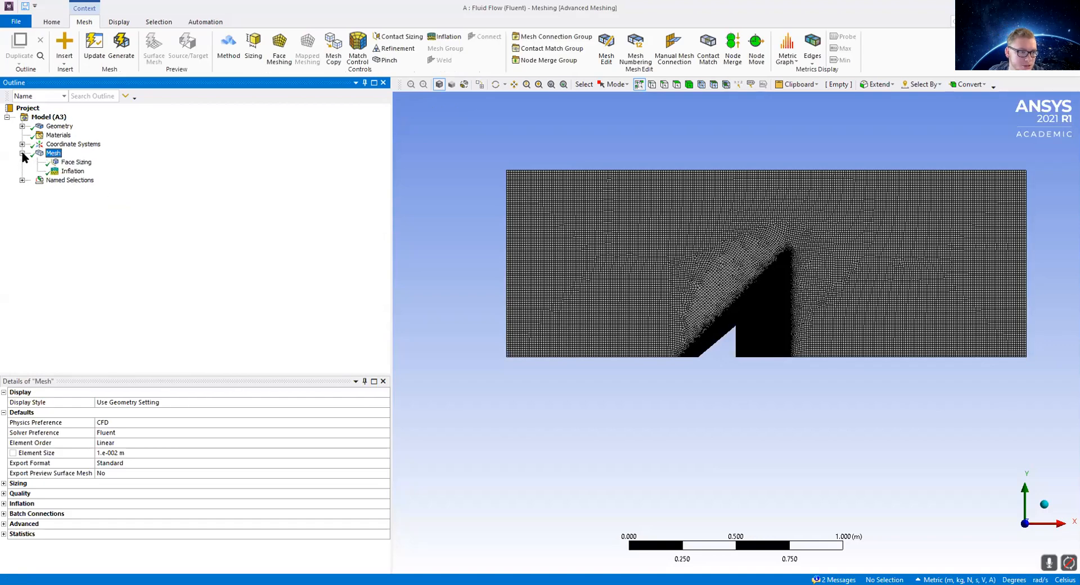
{"action": "left_click", "coordinate": [122, 454]}
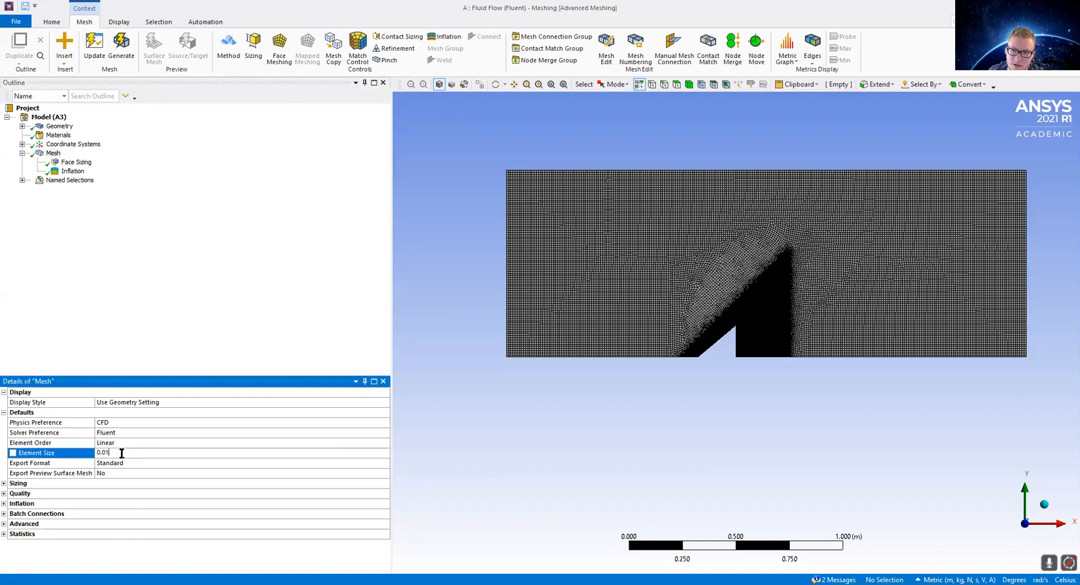
{"action": "left_click", "coordinate": [717, 267]}
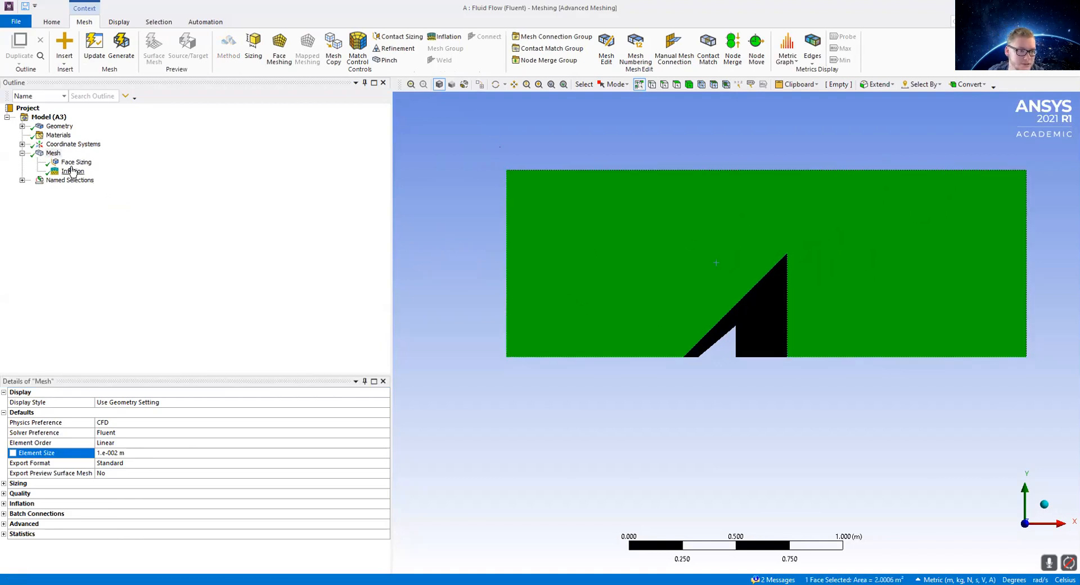
{"action": "right_click", "coordinate": [52, 152]}
{"action": "mouse_move", "coordinate": [85, 157]}
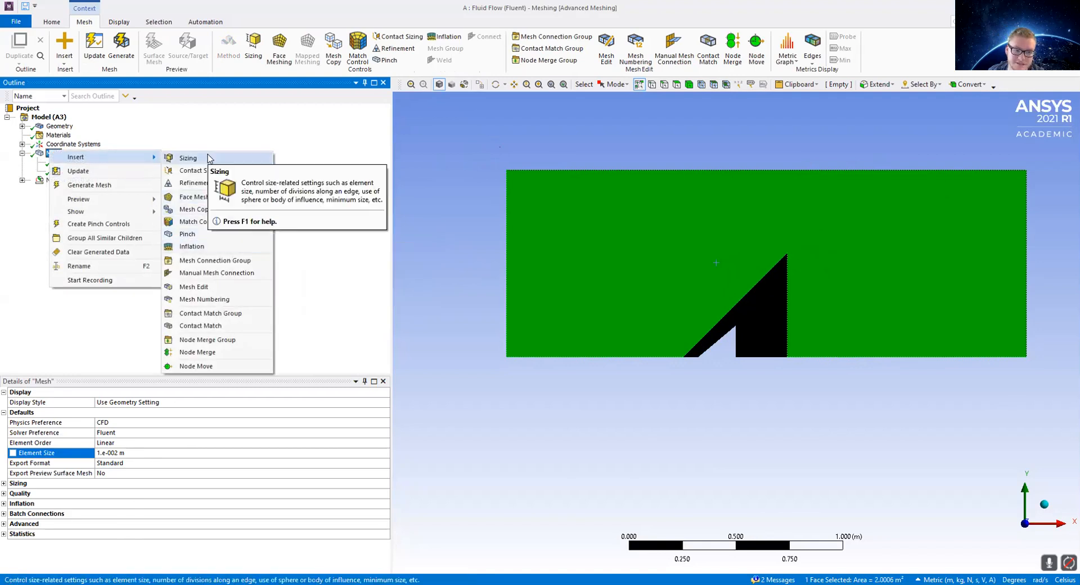
{"action": "left_click", "coordinate": [530, 188]}
{"action": "left_click", "coordinate": [766, 301]}
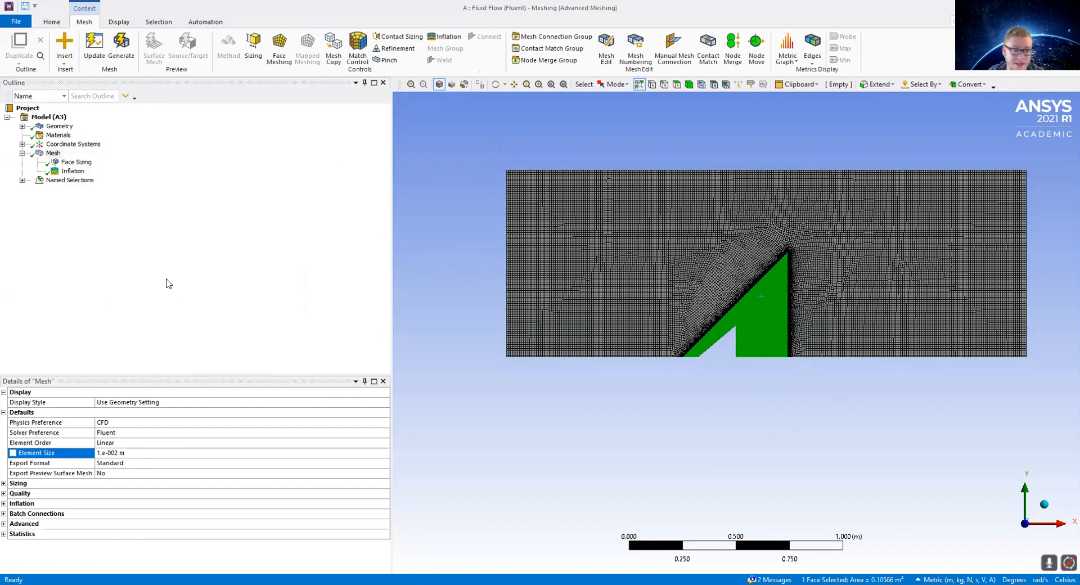
Step: Open the Face Sizing control and set its element size to 0.001 m
{"action": "left_click", "coordinate": [73, 172]}
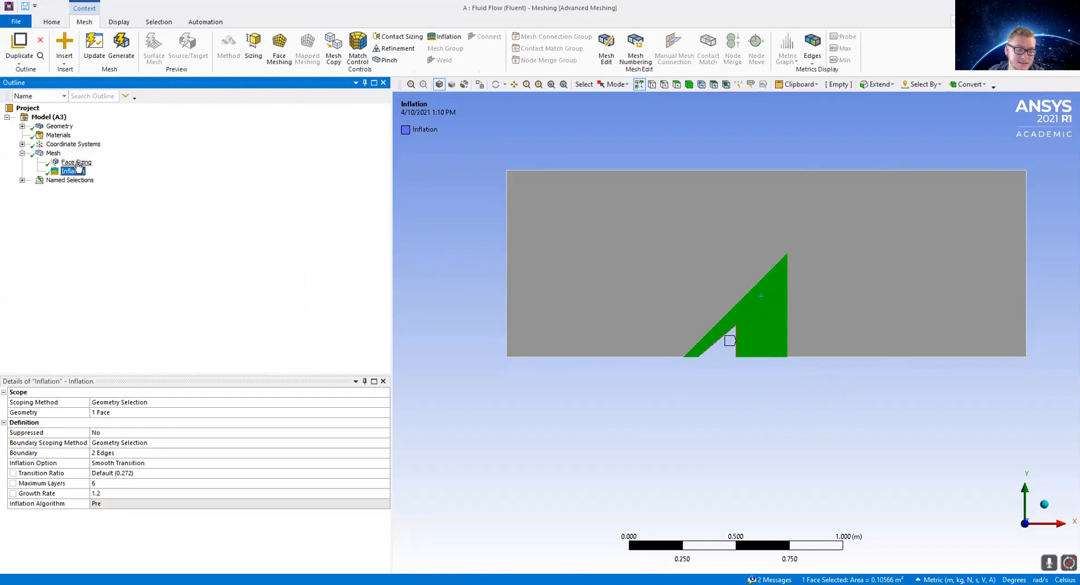
{"action": "left_click", "coordinate": [77, 164]}
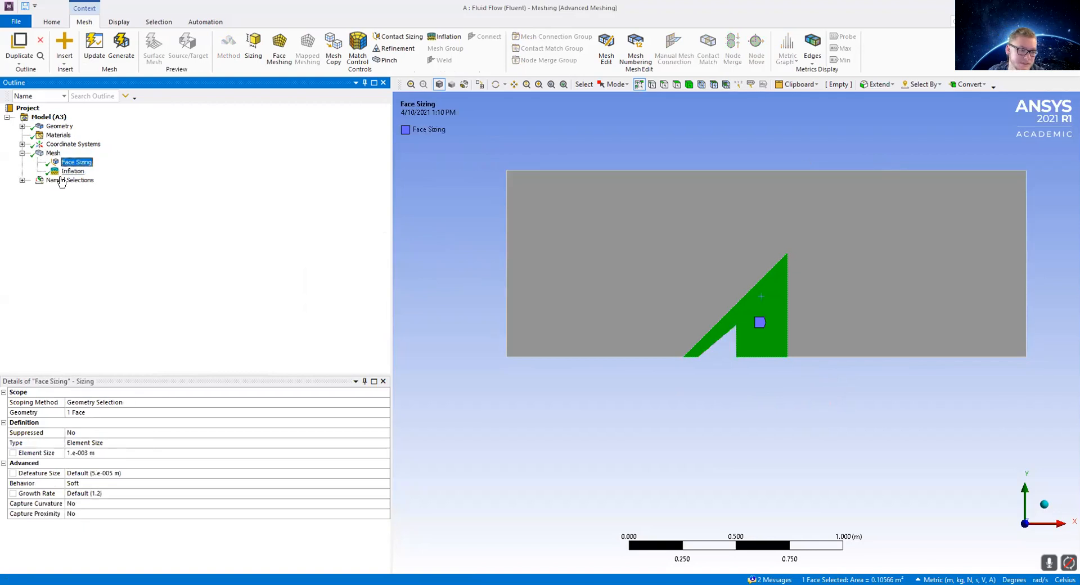
{"action": "left_click", "coordinate": [110, 461]}
{"action": "left_click", "coordinate": [108, 453]}
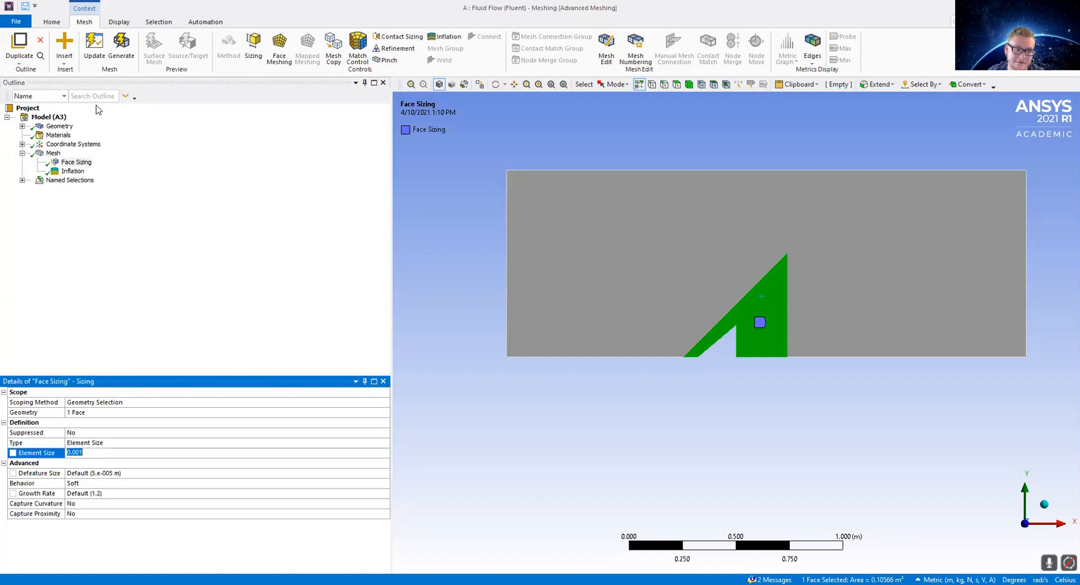
Step: Review the Inflation control's scoping method, boundary edges and maximum layers settings
{"action": "left_click", "coordinate": [77, 171]}
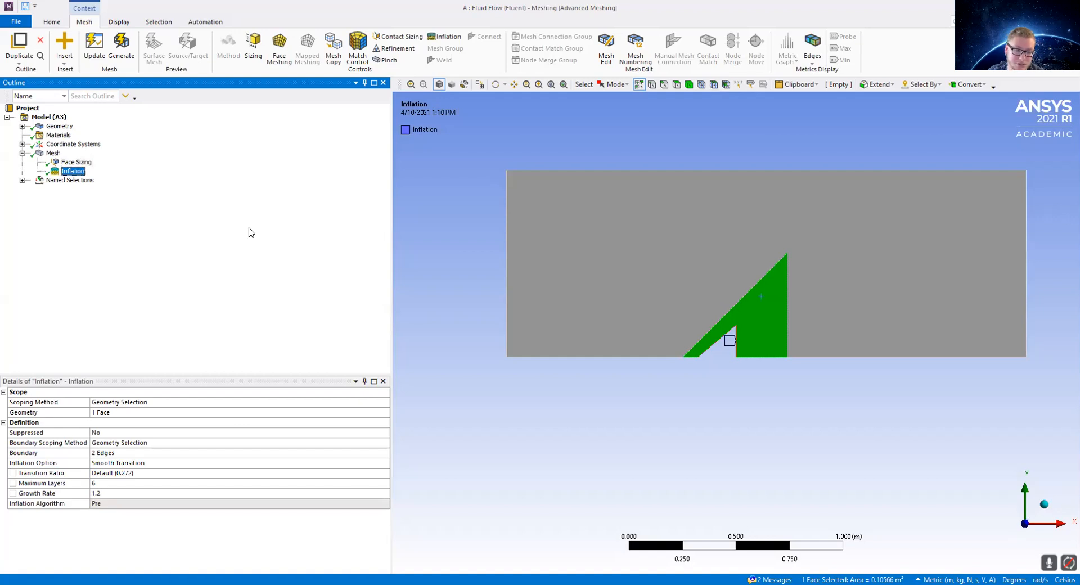
{"action": "left_click", "coordinate": [146, 403]}
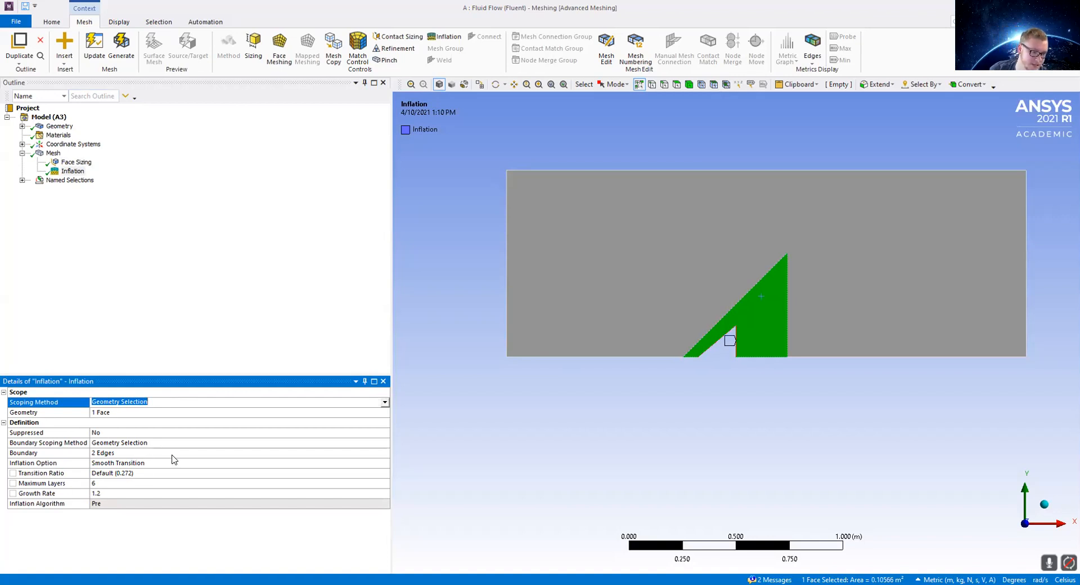
{"action": "left_click", "coordinate": [133, 453]}
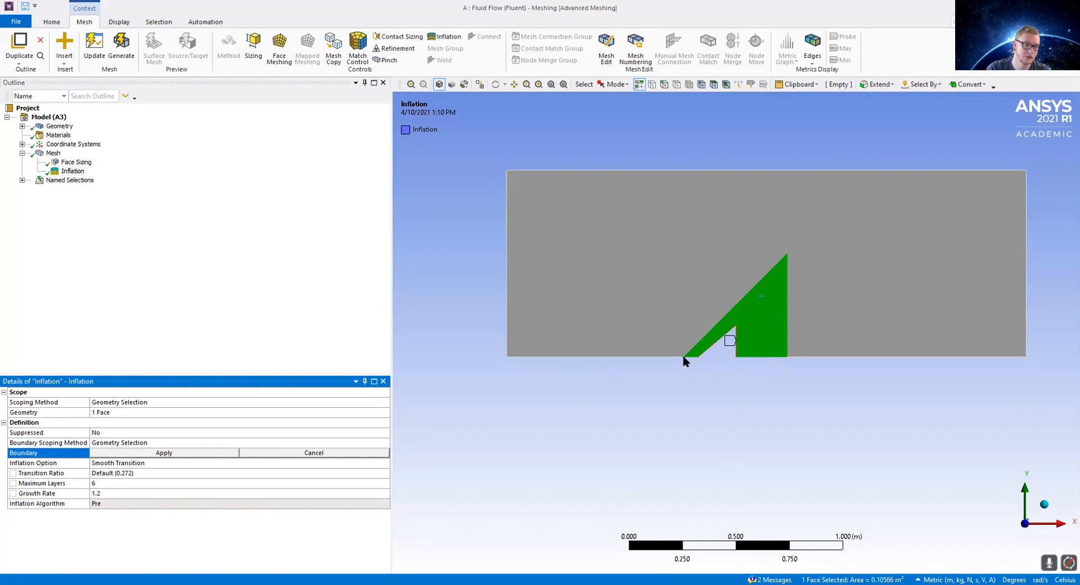
{"action": "left_click", "coordinate": [104, 483]}
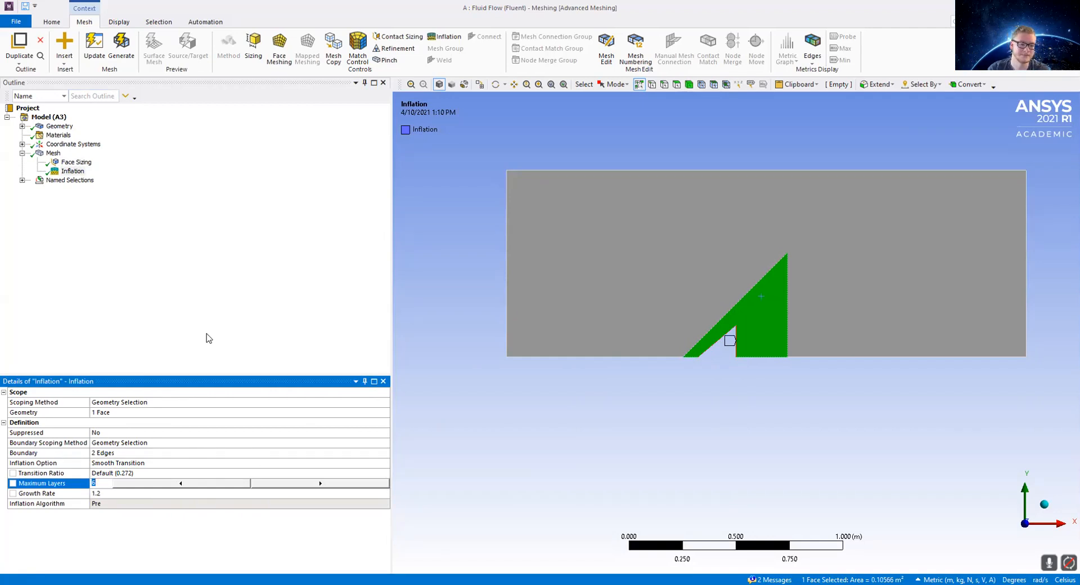
{"action": "left_click", "coordinate": [206, 352]}
Step: Generate the mesh
{"action": "left_click", "coordinate": [185, 535]}
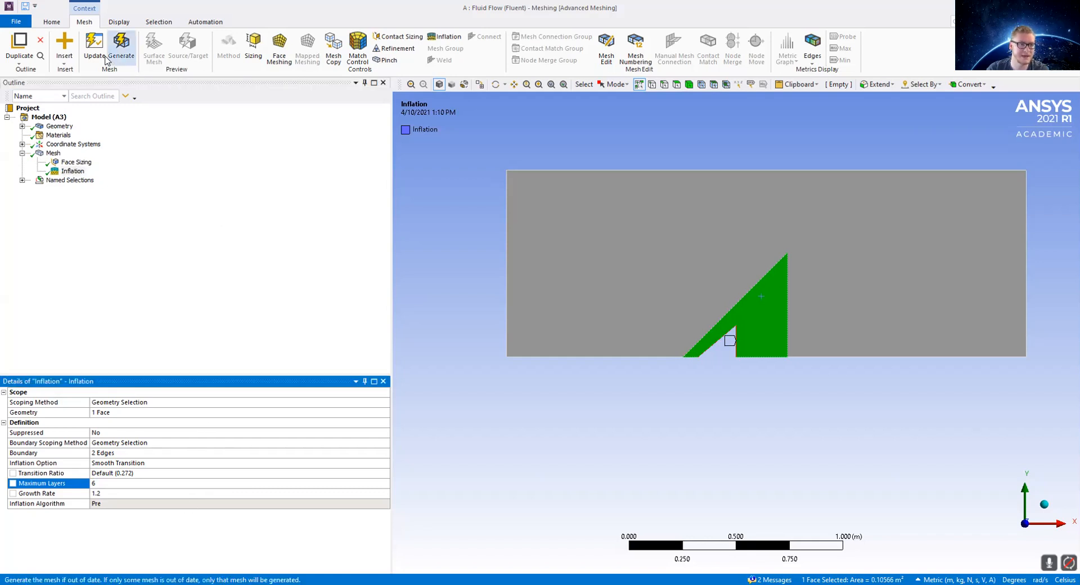
{"action": "left_click", "coordinate": [124, 50]}
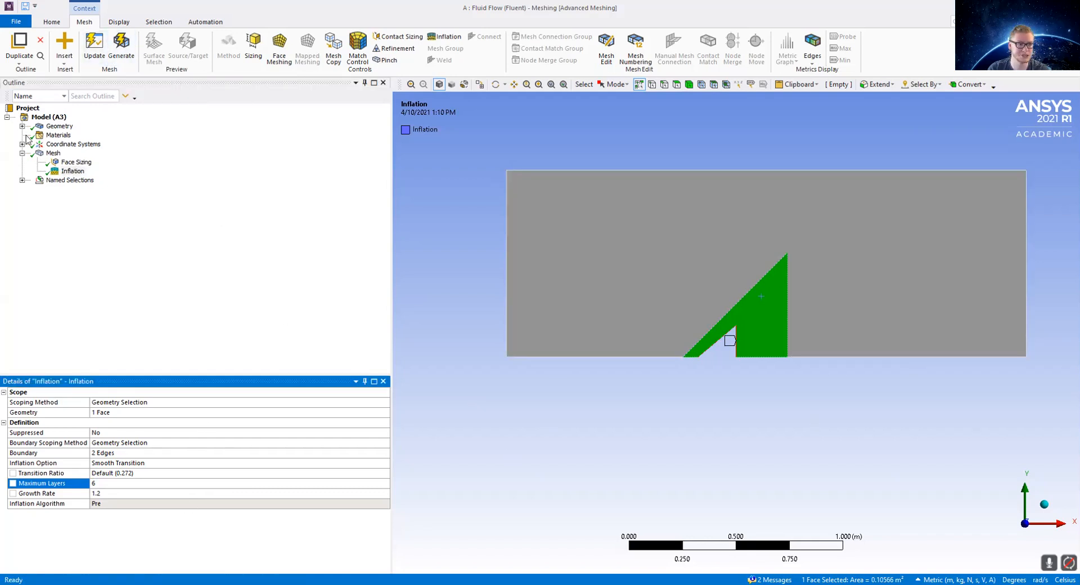
{"action": "left_click", "coordinate": [896, 378]}
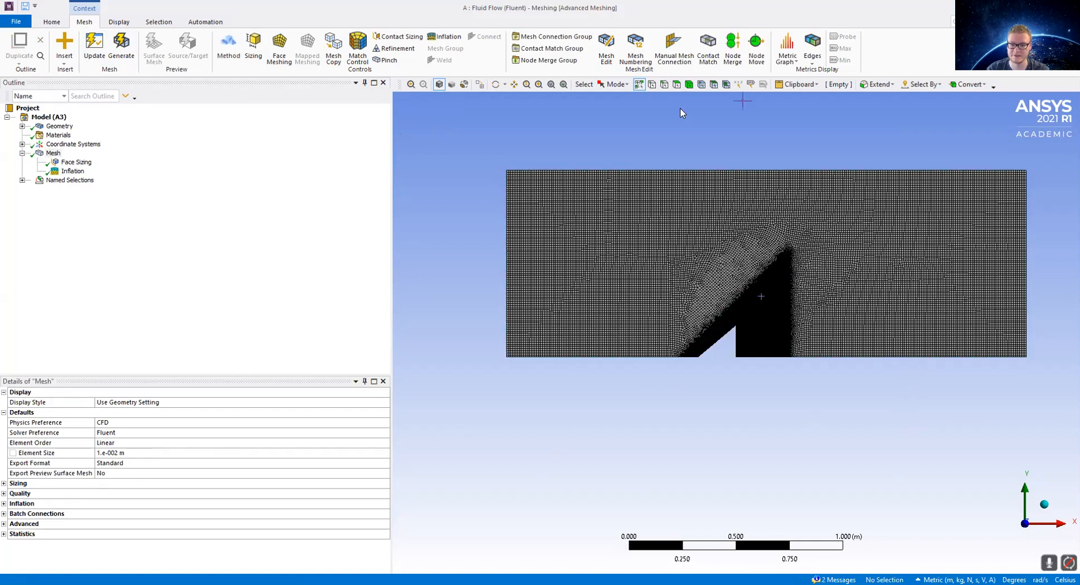
Step: Zoom in to inspect the mesh refinement and inflation layers along the wedge obstacle's edges
{"action": "scroll", "coordinate": [771, 302], "scroll_direction": "up", "scroll_amount": 1}
{"action": "scroll", "coordinate": [819, 340], "scroll_direction": "up", "scroll_amount": 15}
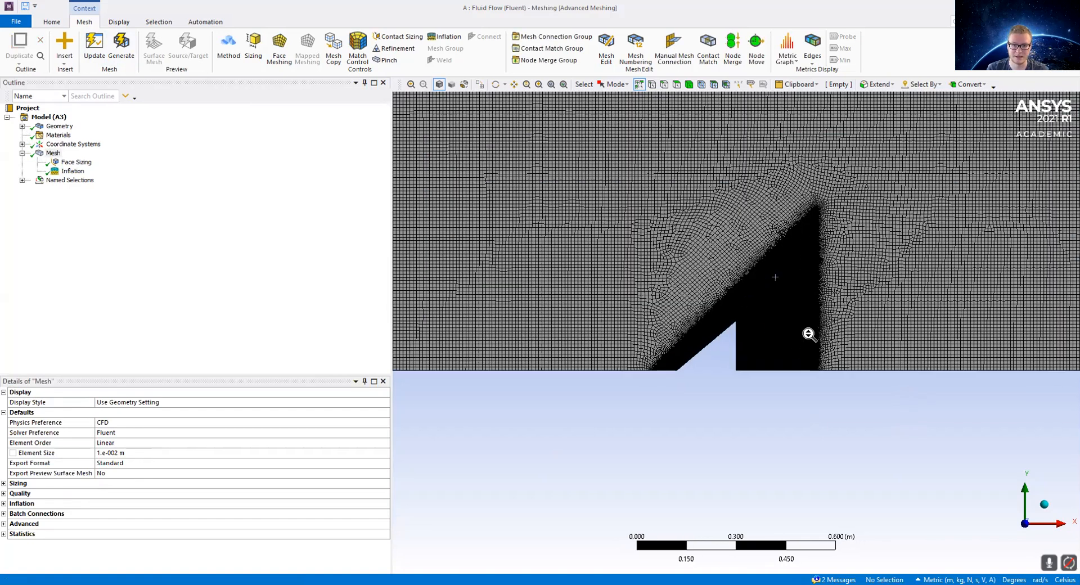
{"action": "scroll", "coordinate": [808, 267], "scroll_direction": "up", "scroll_amount": 15}
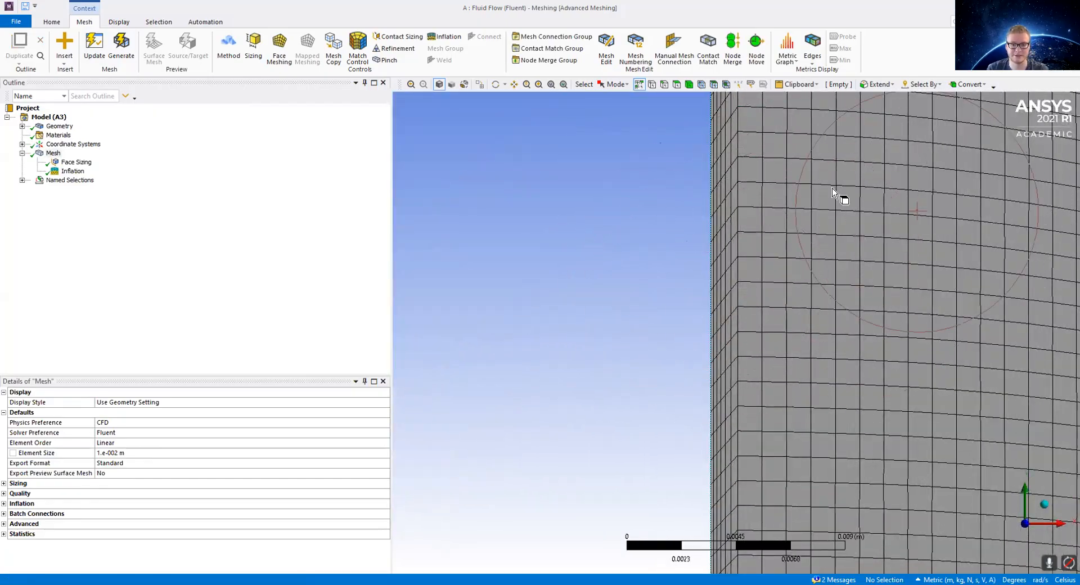
{"action": "scroll", "coordinate": [767, 239], "scroll_direction": "down", "scroll_amount": 1}
{"action": "scroll", "coordinate": [766, 239], "scroll_direction": "down", "scroll_amount": 15}
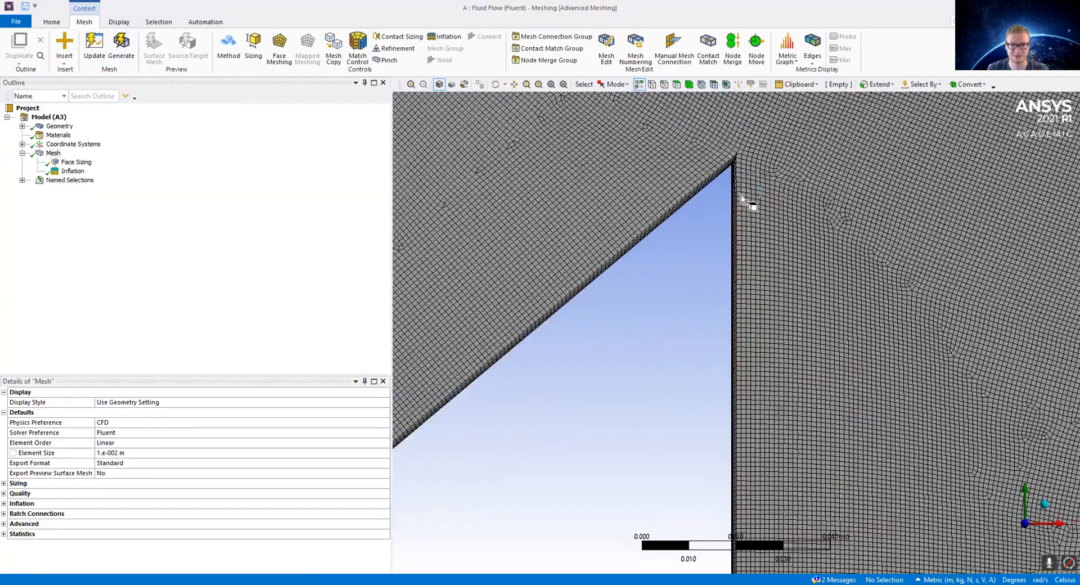
{"action": "scroll", "coordinate": [722, 208], "scroll_direction": "down", "scroll_amount": 6}
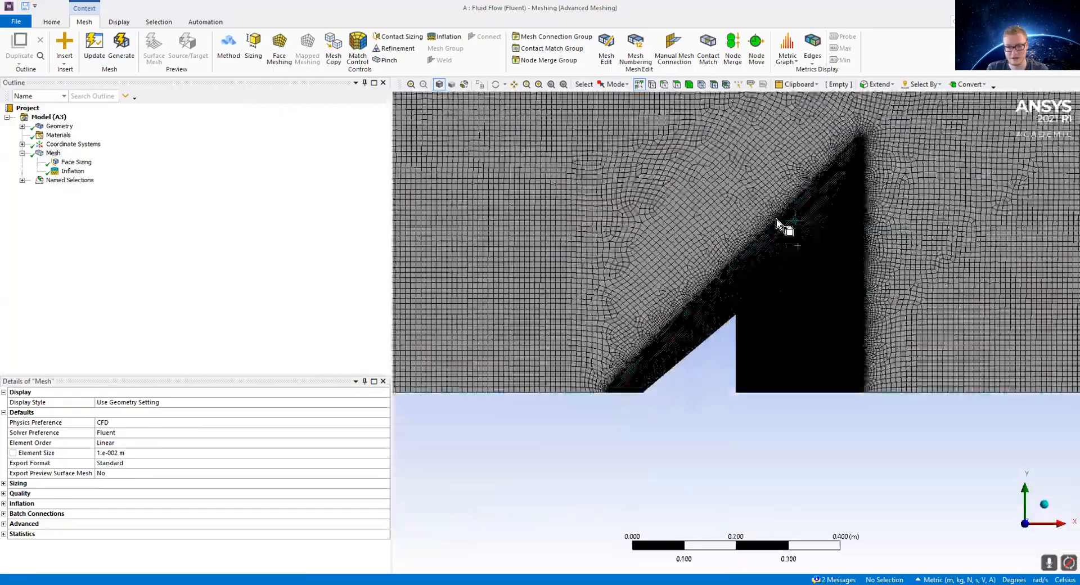
{"action": "scroll", "coordinate": [581, 345], "scroll_direction": "up", "scroll_amount": 10}
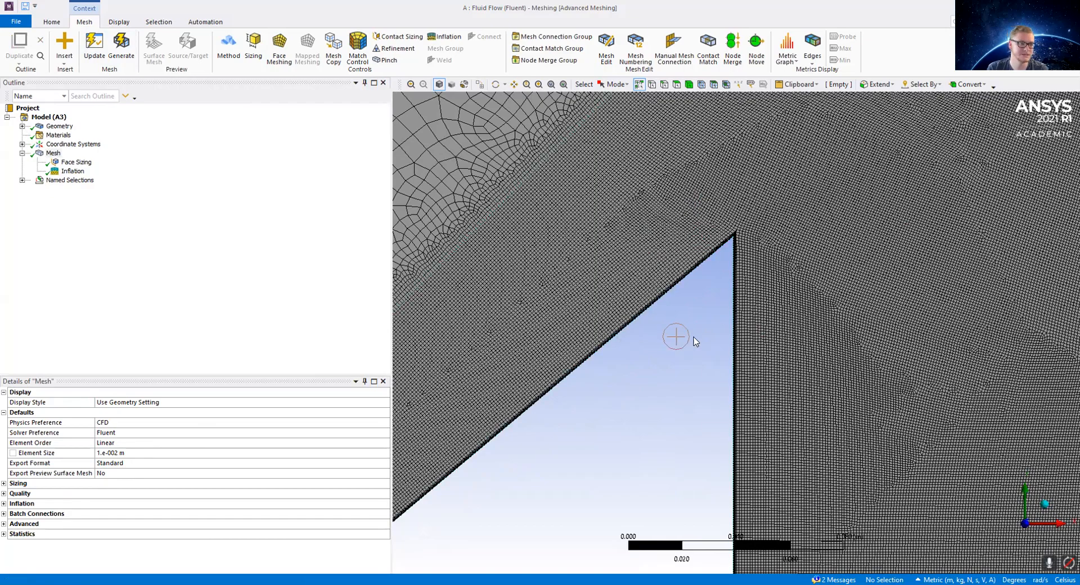
{"action": "scroll", "coordinate": [712, 354], "scroll_direction": "down", "scroll_amount": 3}
{"action": "scroll", "coordinate": [688, 360], "scroll_direction": "down", "scroll_amount": 4}
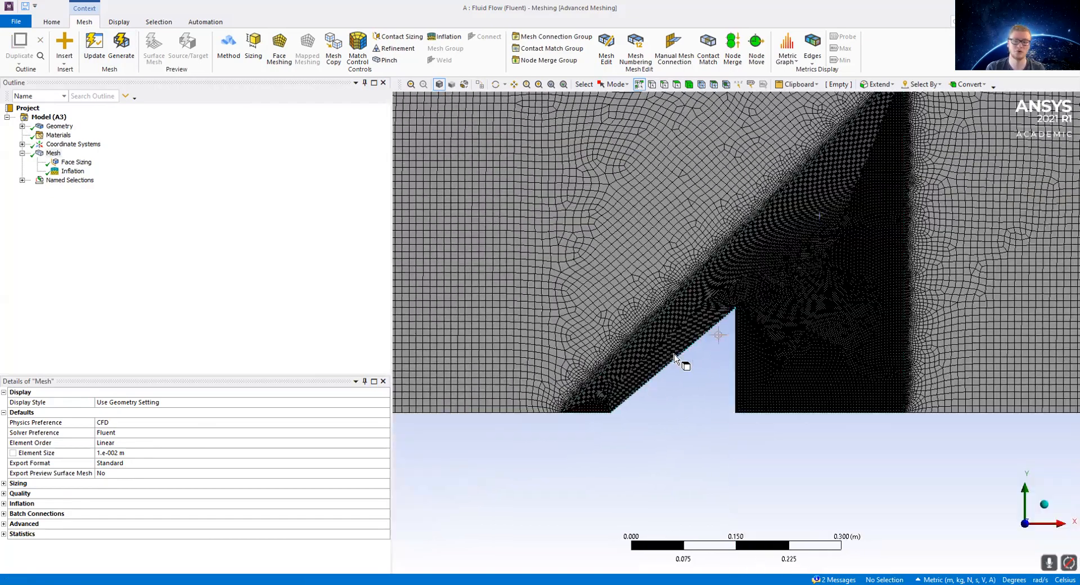
{"action": "scroll", "coordinate": [592, 213], "scroll_direction": "down", "scroll_amount": 1}
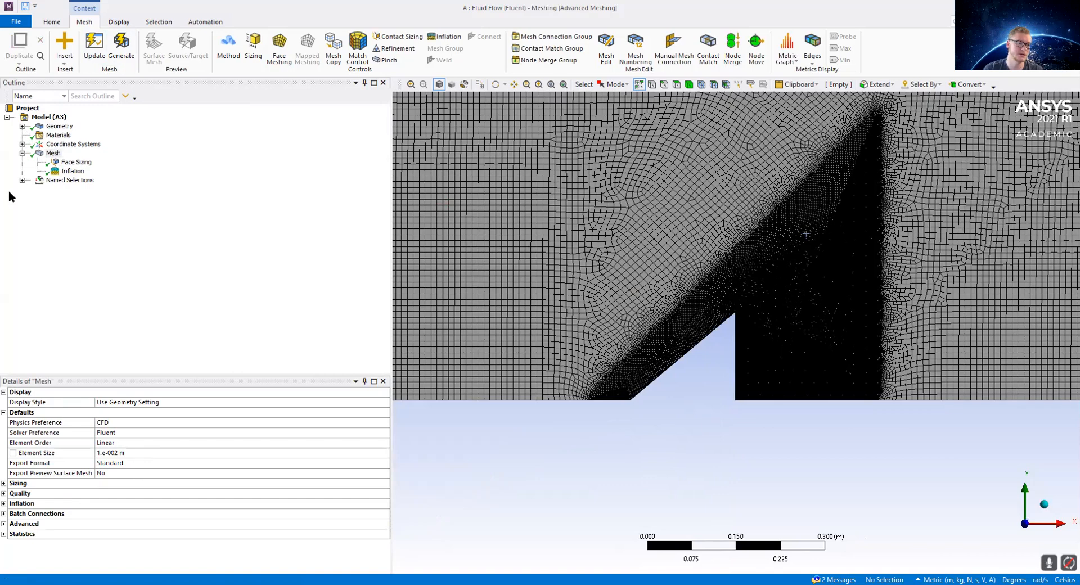
Step: Expand the Named Selections and select the domain's bottom boundary edges to show how a named selection is made, then dismiss the menu
{"action": "left_click", "coordinate": [21, 180]}
{"action": "scroll", "coordinate": [613, 393], "scroll_direction": "down", "scroll_amount": 3}
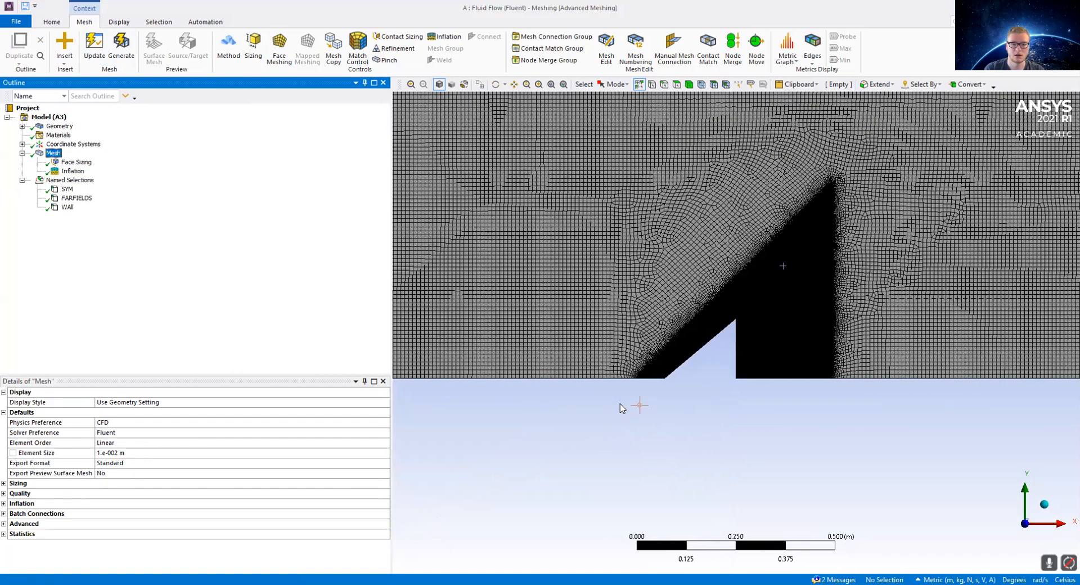
{"action": "scroll", "coordinate": [589, 367], "scroll_direction": "down", "scroll_amount": 1}
{"action": "left_click", "coordinate": [586, 341]}
{"action": "left_click", "coordinate": [662, 362]}
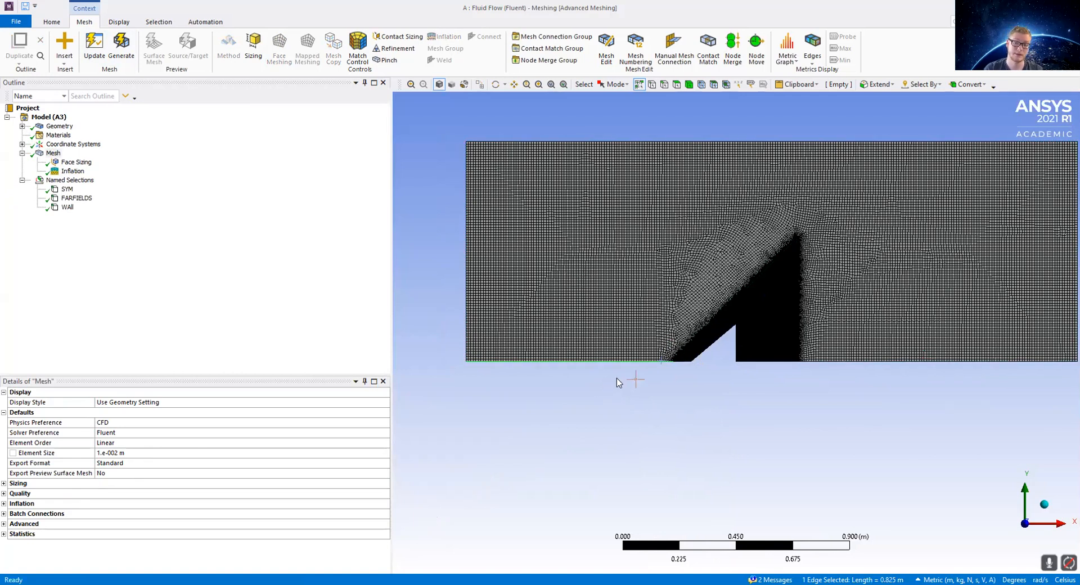
{"action": "left_click", "coordinate": [680, 361], "text": "ctrl"}
{"action": "left_click", "coordinate": [787, 360], "text": "ctrl"}
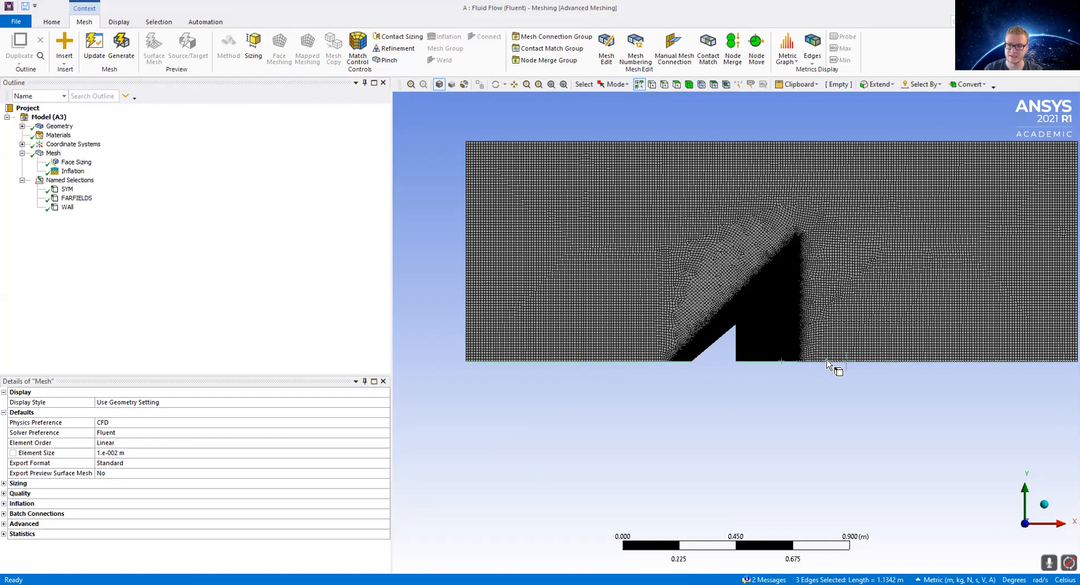
{"action": "left_click", "coordinate": [835, 361], "text": "ctrl"}
{"action": "right_click", "coordinate": [833, 363]}
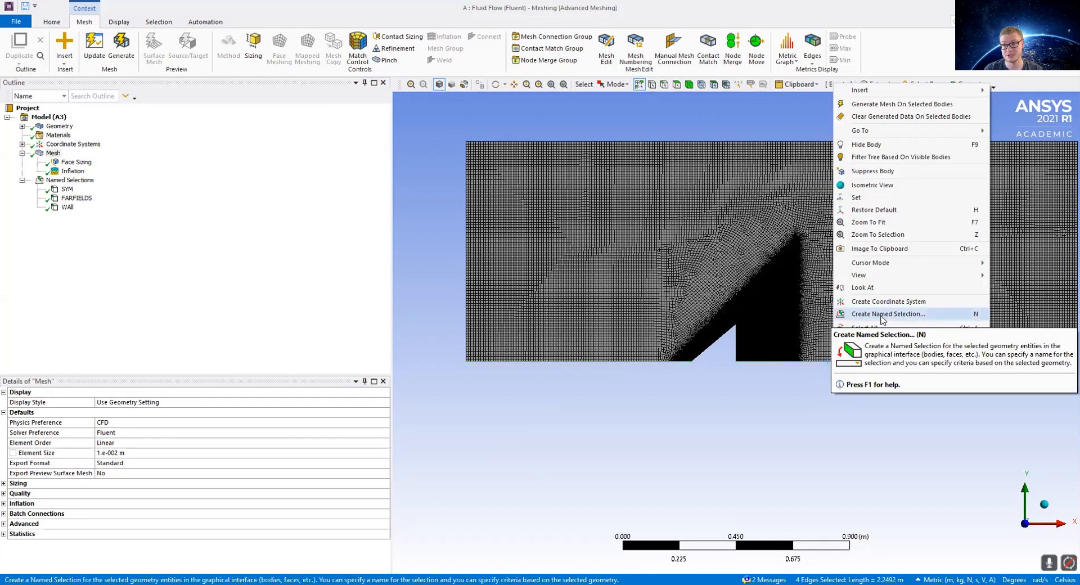
{"action": "left_click", "coordinate": [801, 429]}
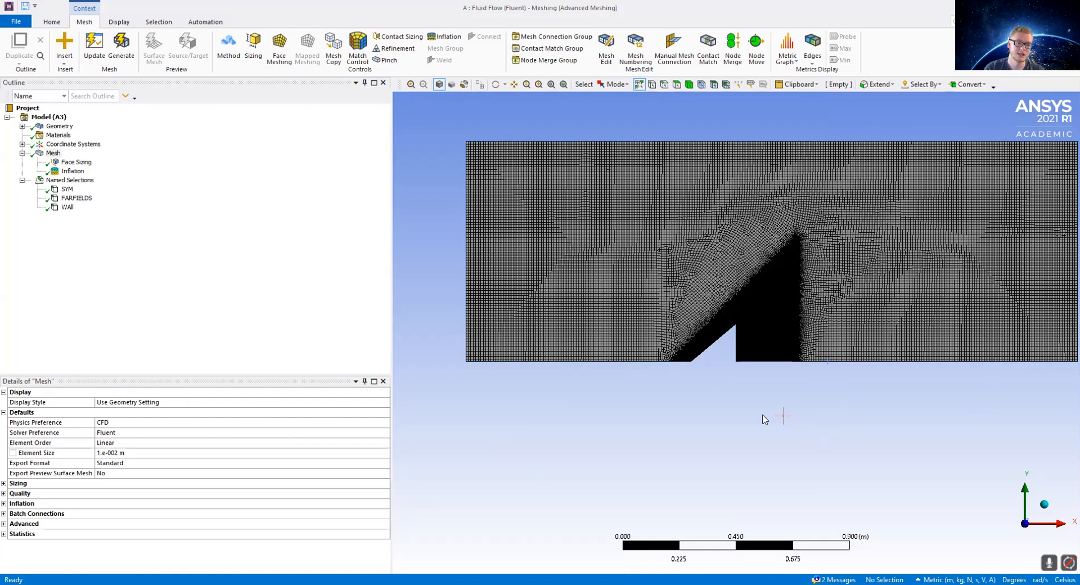
Step: Select the domain's left, top and right far-field edges and open the context menu, then dismiss it
{"action": "scroll", "coordinate": [816, 245], "scroll_direction": "down", "scroll_amount": 2}
{"action": "scroll", "coordinate": [815, 245], "scroll_direction": "down", "scroll_amount": 2}
{"action": "scroll", "coordinate": [1048, 280], "scroll_direction": "up", "scroll_amount": 4}
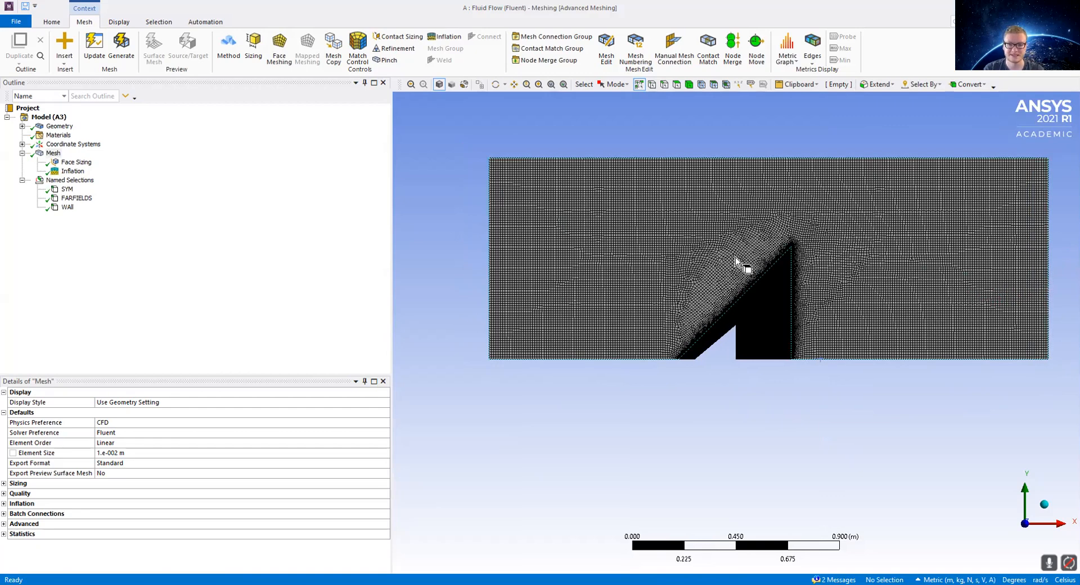
{"action": "scroll", "coordinate": [1021, 281], "scroll_direction": "up", "scroll_amount": 2}
{"action": "scroll", "coordinate": [1021, 281], "scroll_direction": "down", "scroll_amount": 4}
{"action": "scroll", "coordinate": [1035, 258], "scroll_direction": "up", "scroll_amount": 1}
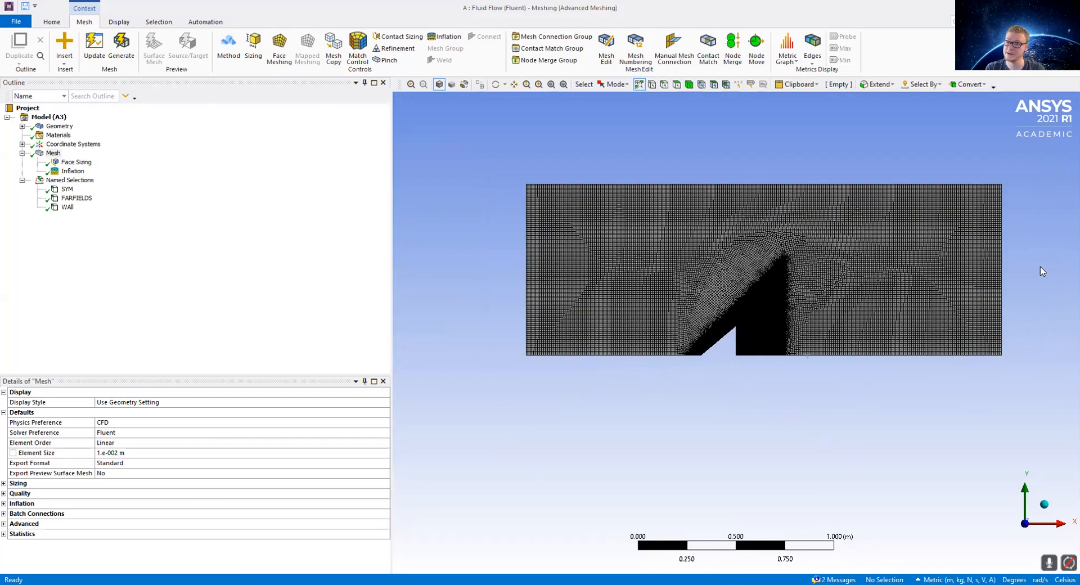
{"action": "scroll", "coordinate": [1041, 266], "scroll_direction": "up", "scroll_amount": 1}
{"action": "scroll", "coordinate": [1046, 270], "scroll_direction": "down", "scroll_amount": 4}
{"action": "scroll", "coordinate": [956, 272], "scroll_direction": "up", "scroll_amount": 2}
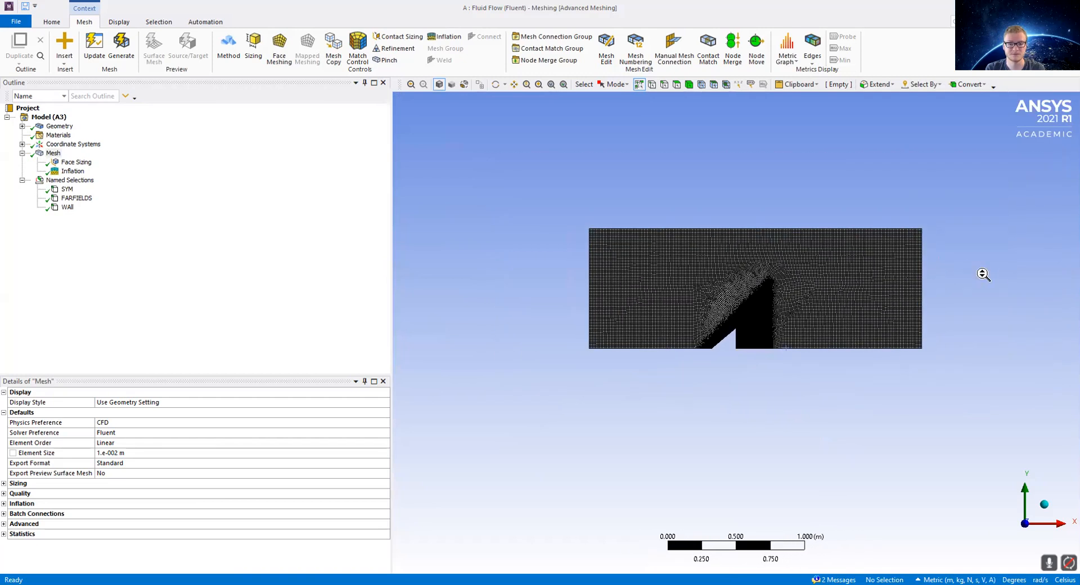
{"action": "scroll", "coordinate": [983, 275], "scroll_direction": "up", "scroll_amount": 1}
{"action": "left_click", "coordinate": [539, 291]}
{"action": "left_click", "coordinate": [622, 192], "text": "ctrl"}
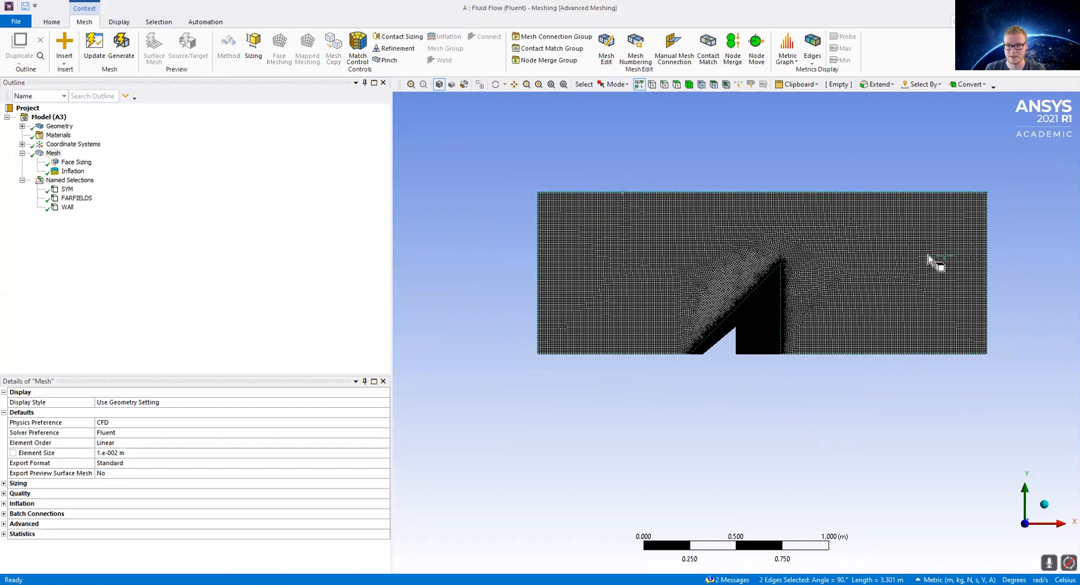
{"action": "left_click", "coordinate": [986, 267], "text": "ctrl"}
{"action": "right_click", "coordinate": [987, 270]}
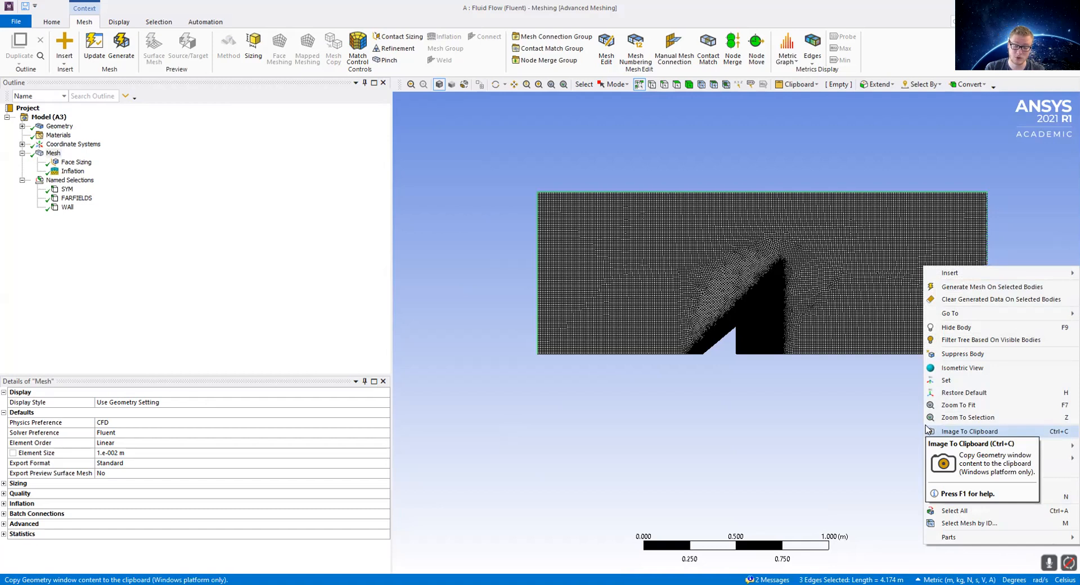
{"action": "left_click", "coordinate": [439, 287]}
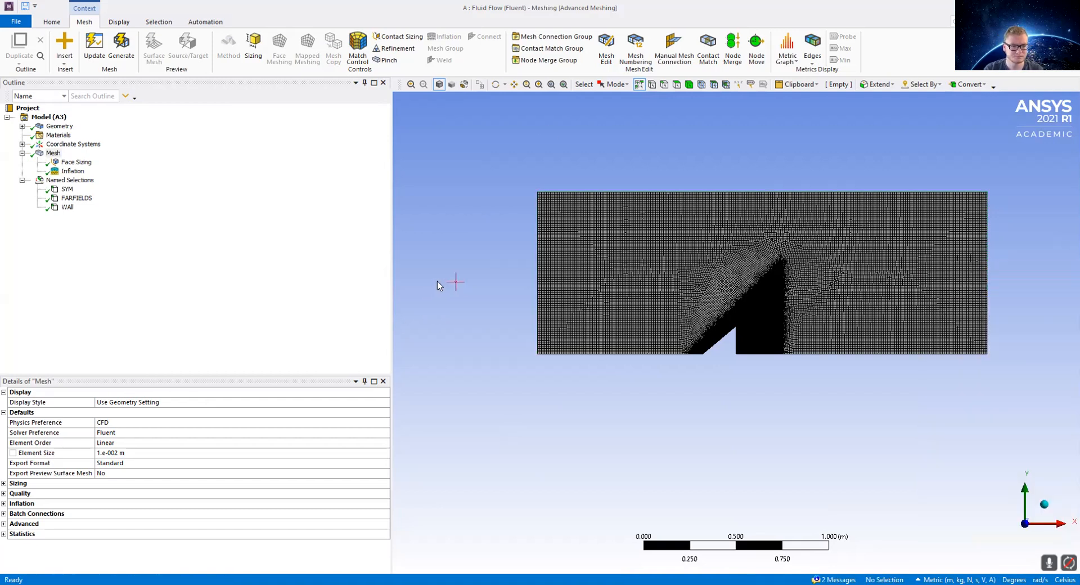
Step: Display the WALL named selection and zoom in to inspect its wedge edges
{"action": "left_click", "coordinate": [68, 208]}
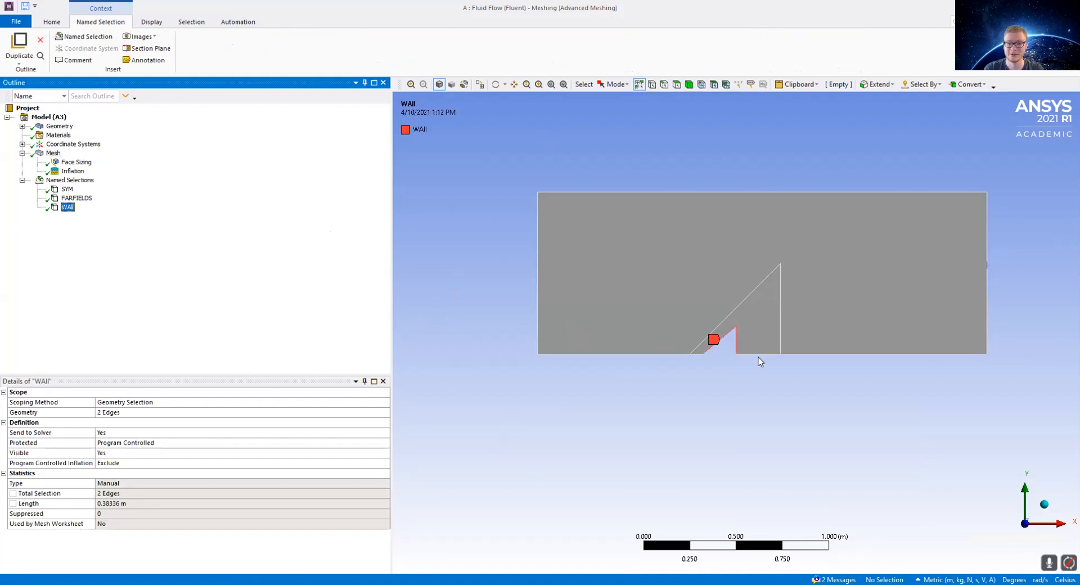
{"action": "scroll", "coordinate": [729, 343], "scroll_direction": "up", "scroll_amount": 8}
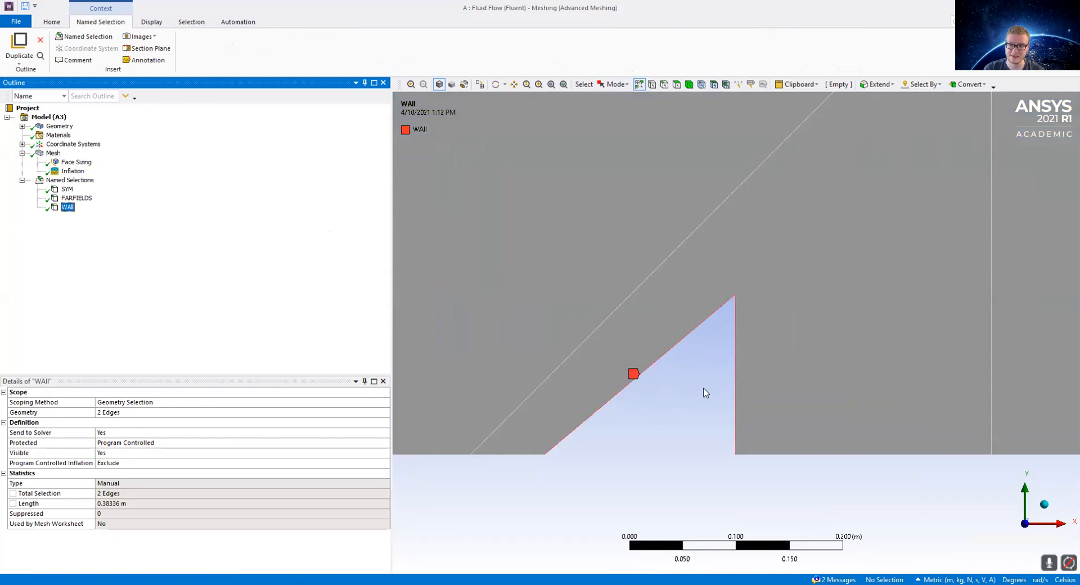
{"action": "scroll", "coordinate": [607, 360], "scroll_direction": "down", "scroll_amount": 7}
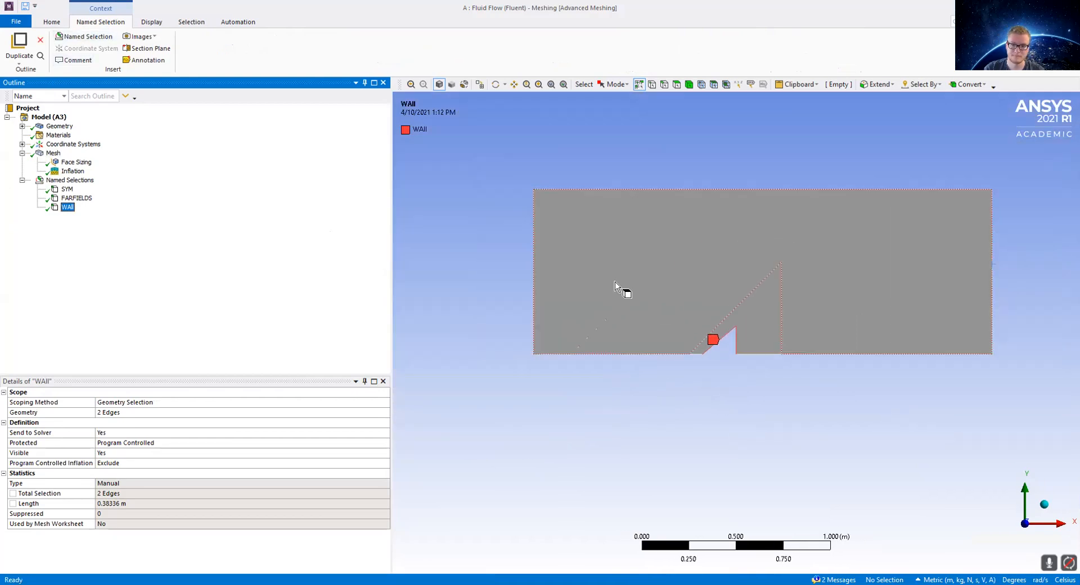
Step: Switch to Fluent and open the Views dialog to check the sym mirror plane, then close it
{"action": "left_click", "coordinate": [779, 5]}
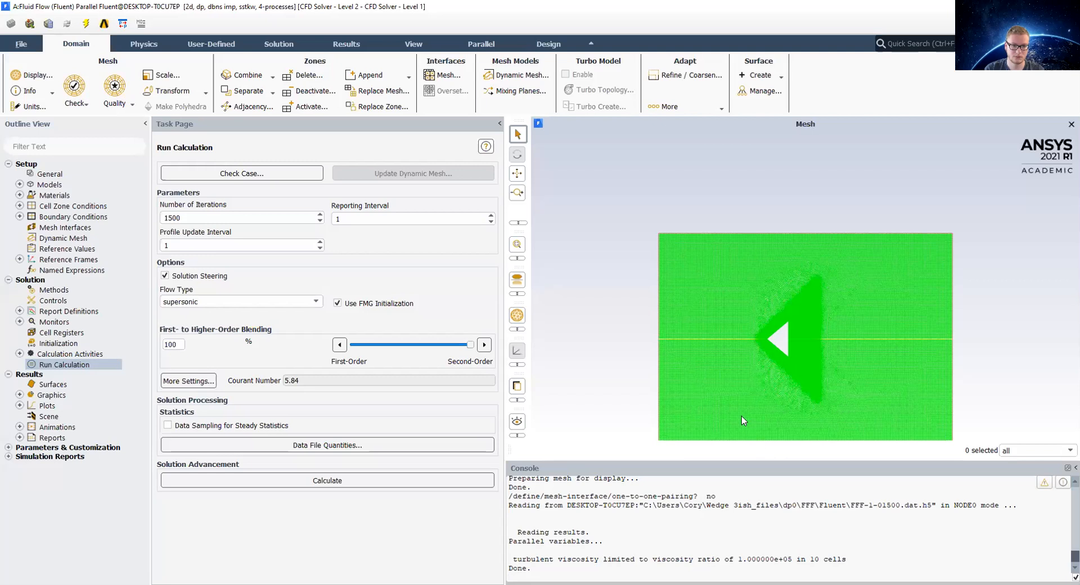
{"action": "scroll", "coordinate": [828, 295], "scroll_direction": "up", "scroll_amount": 1}
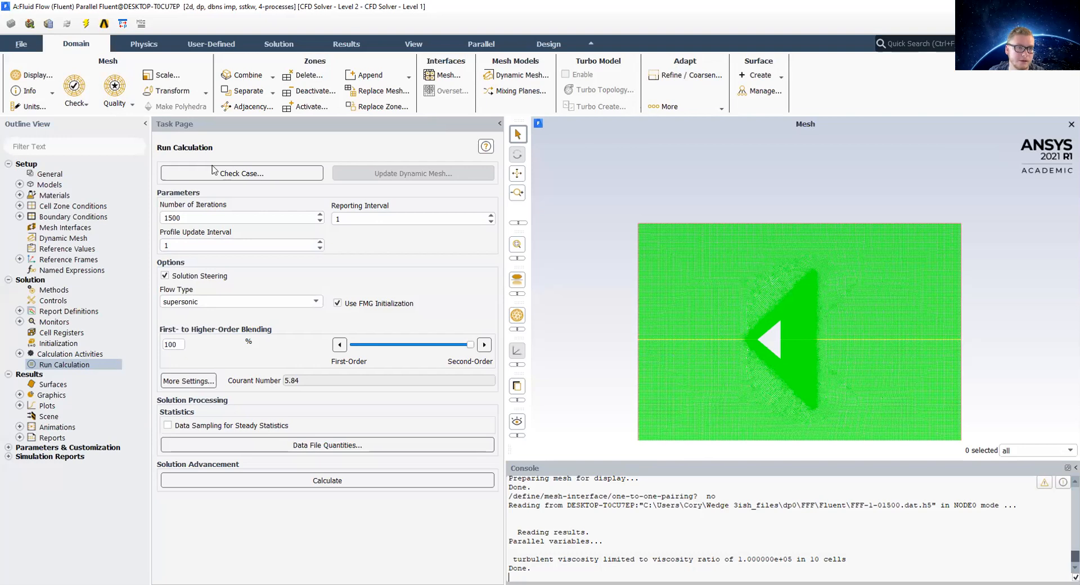
{"action": "left_click", "coordinate": [414, 44]}
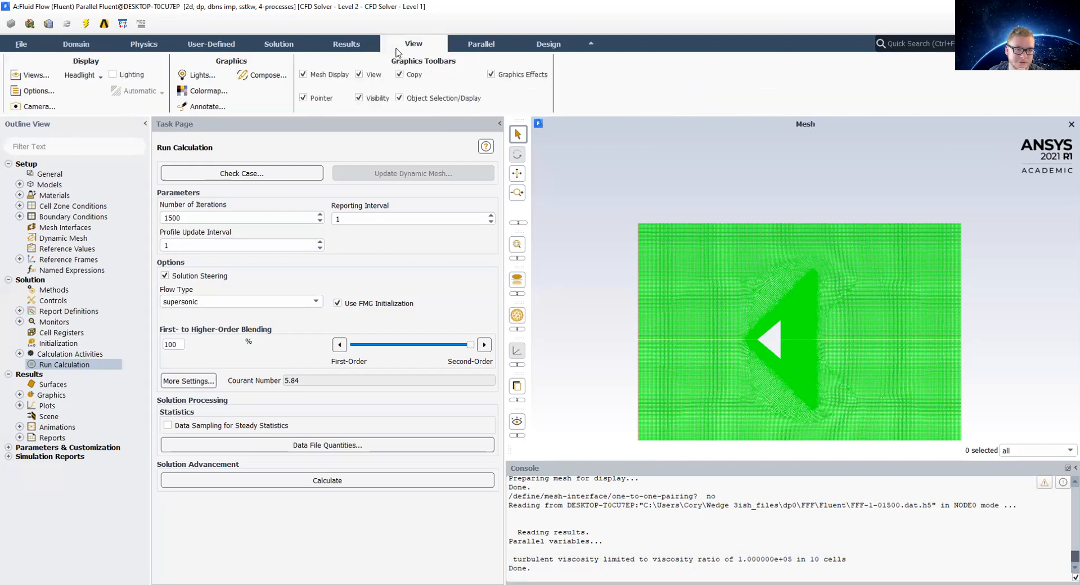
{"action": "left_click", "coordinate": [33, 75]}
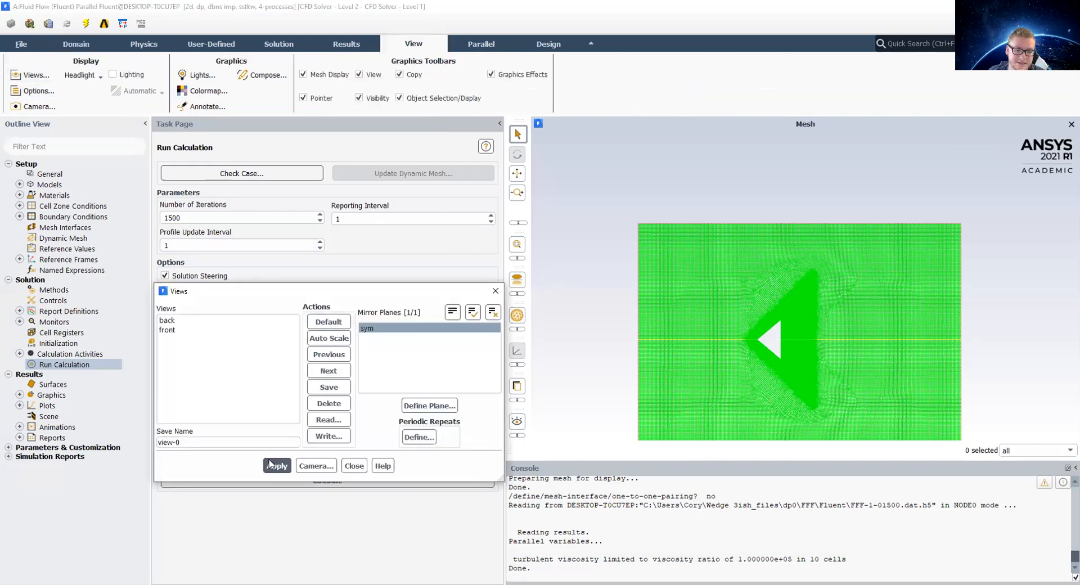
{"action": "left_click", "coordinate": [493, 292]}
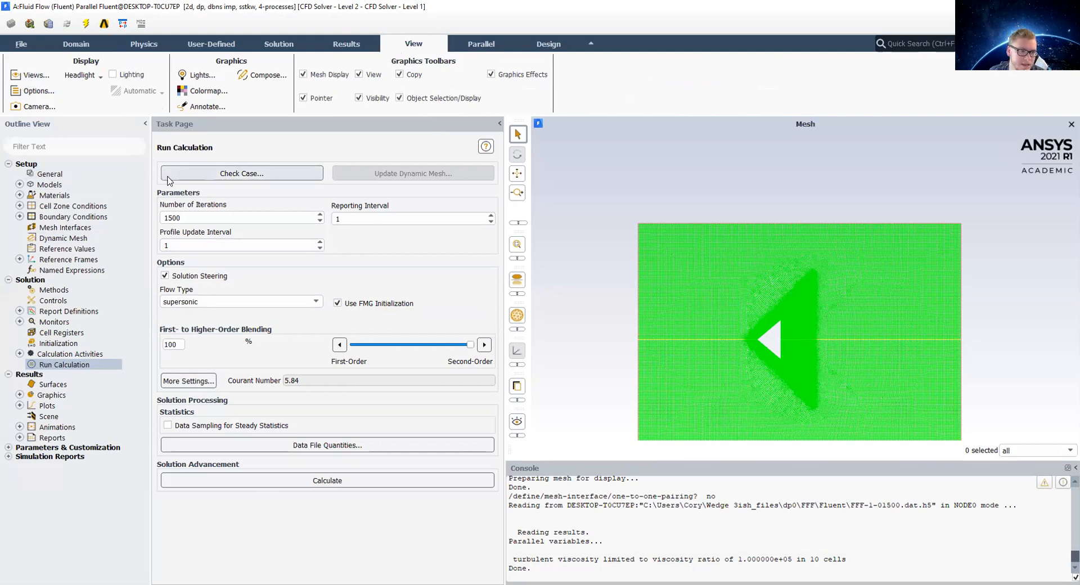
Step: Review the General solver settings, the Models list and the Materials list
{"action": "left_click", "coordinate": [63, 175]}
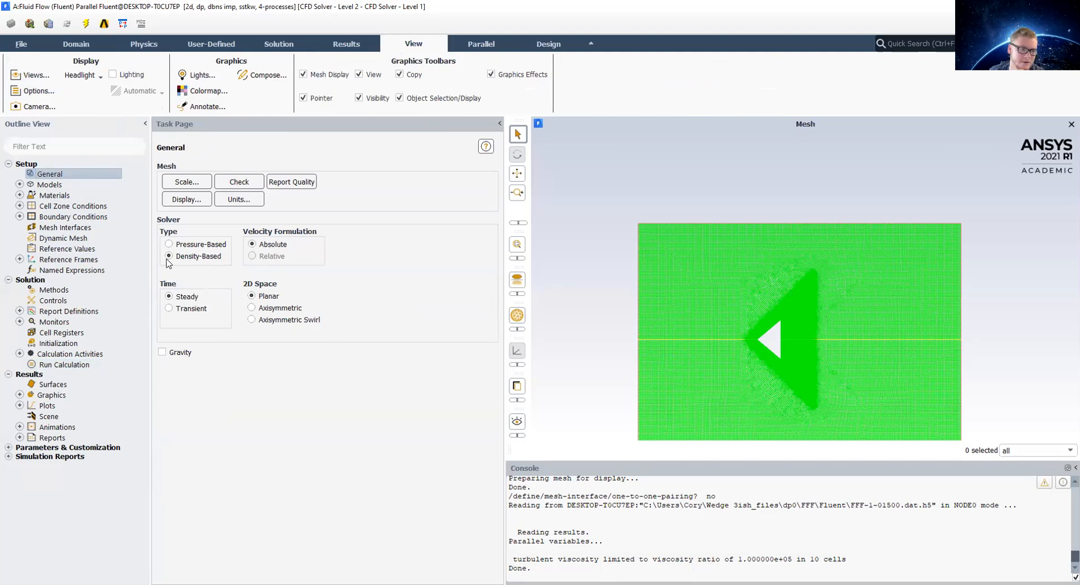
{"action": "double_click", "coordinate": [35, 186]}
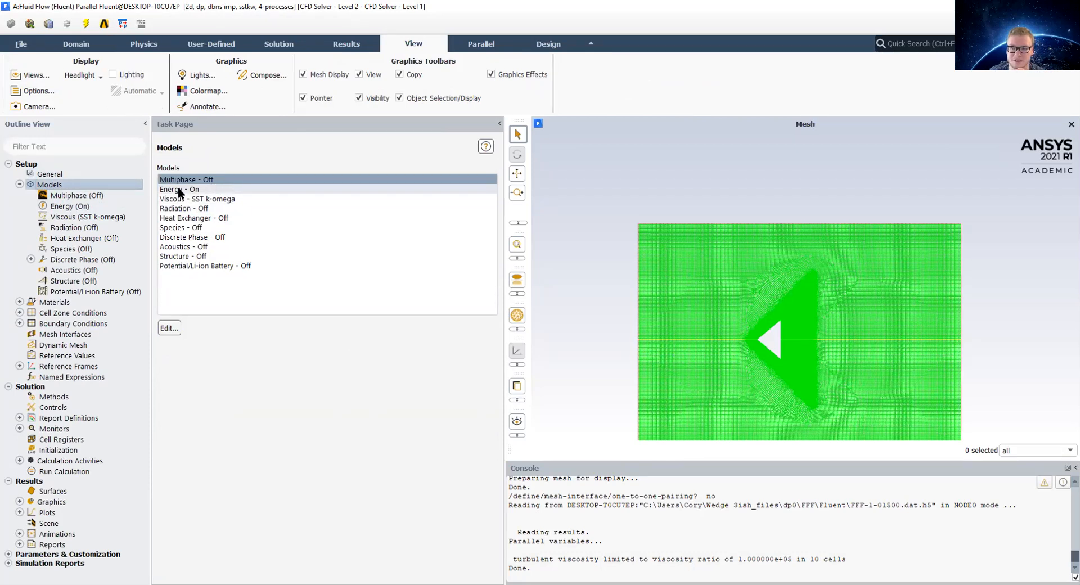
{"action": "double_click", "coordinate": [54, 302]}
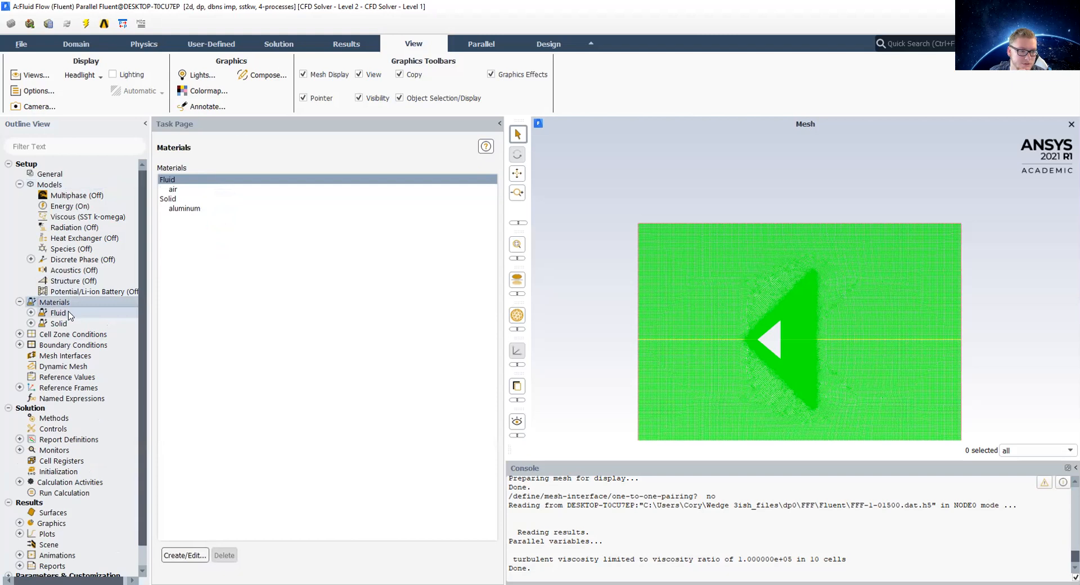
{"action": "double_click", "coordinate": [68, 312]}
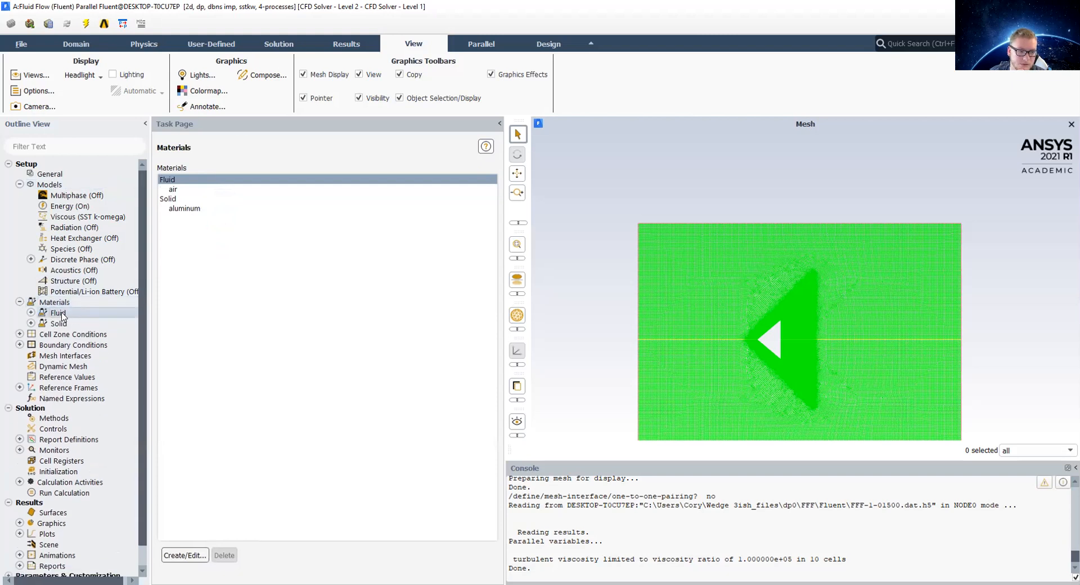
Step: Open the air material's properties and review the density options, then close the dialog
{"action": "left_click", "coordinate": [66, 324]}
{"action": "double_click", "coordinate": [67, 324]}
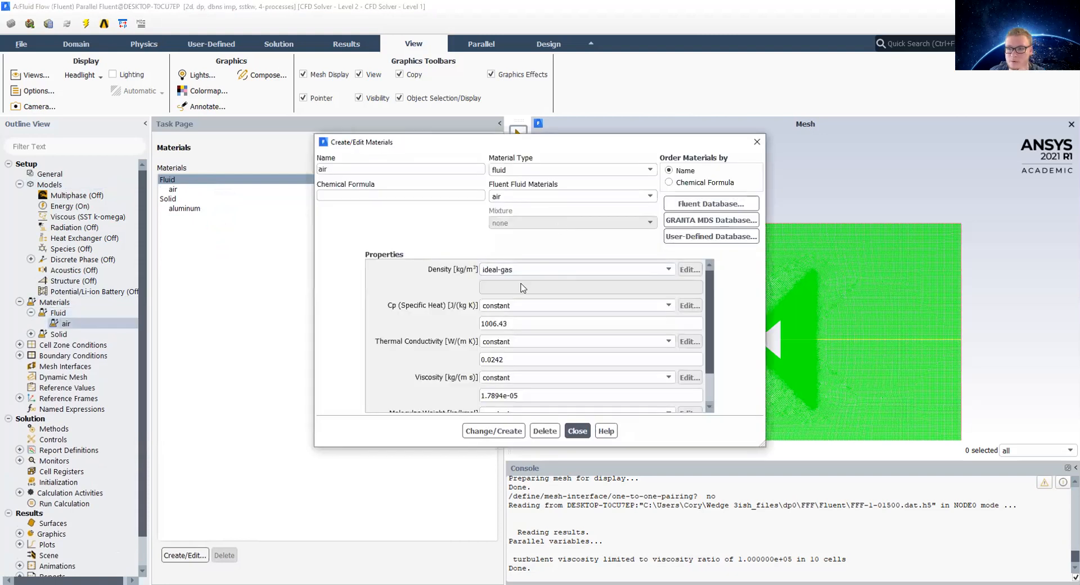
{"action": "left_click", "coordinate": [537, 271]}
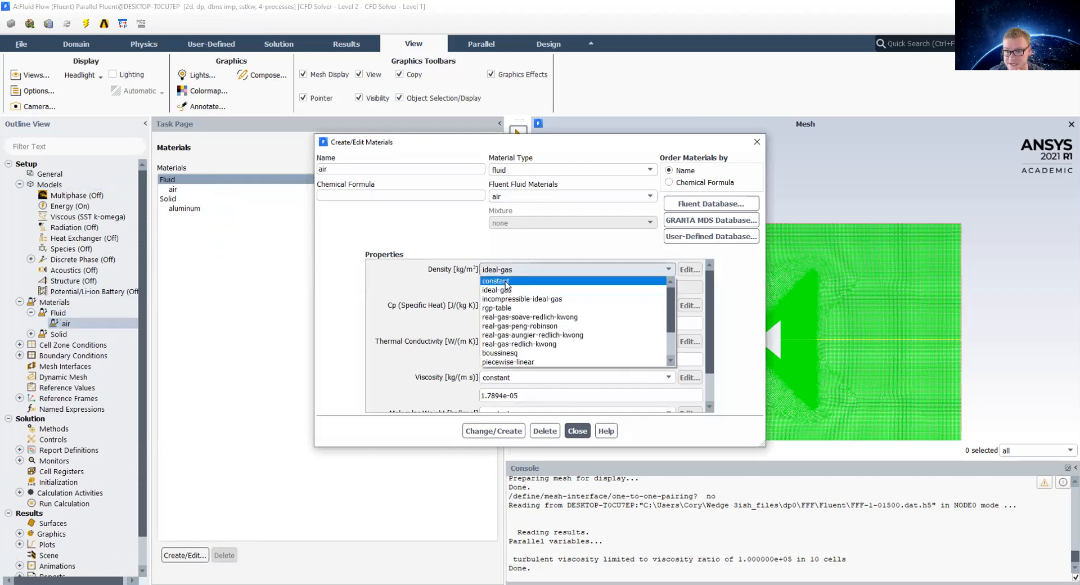
{"action": "left_click", "coordinate": [502, 290]}
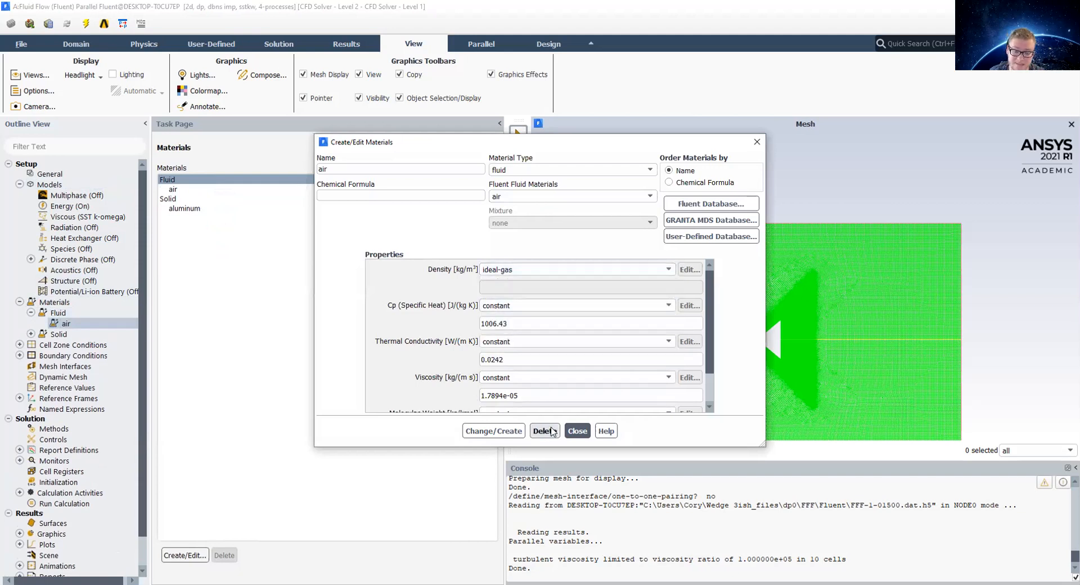
{"action": "left_click", "coordinate": [572, 432]}
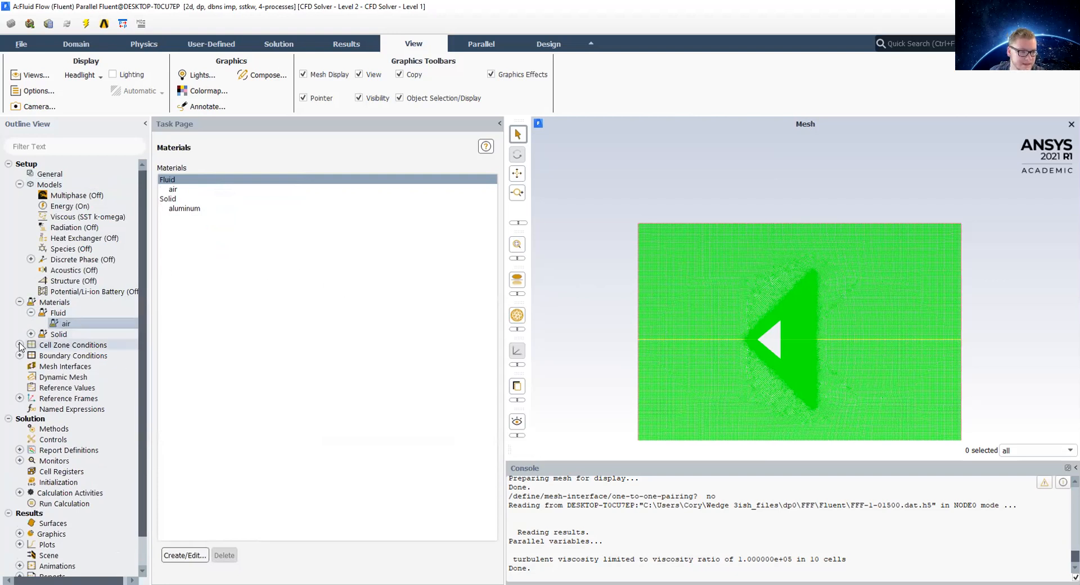
Step: Open the farfields boundary condition and review its pressure far-field momentum and thermal settings, then apply and close
{"action": "double_click", "coordinate": [61, 354]}
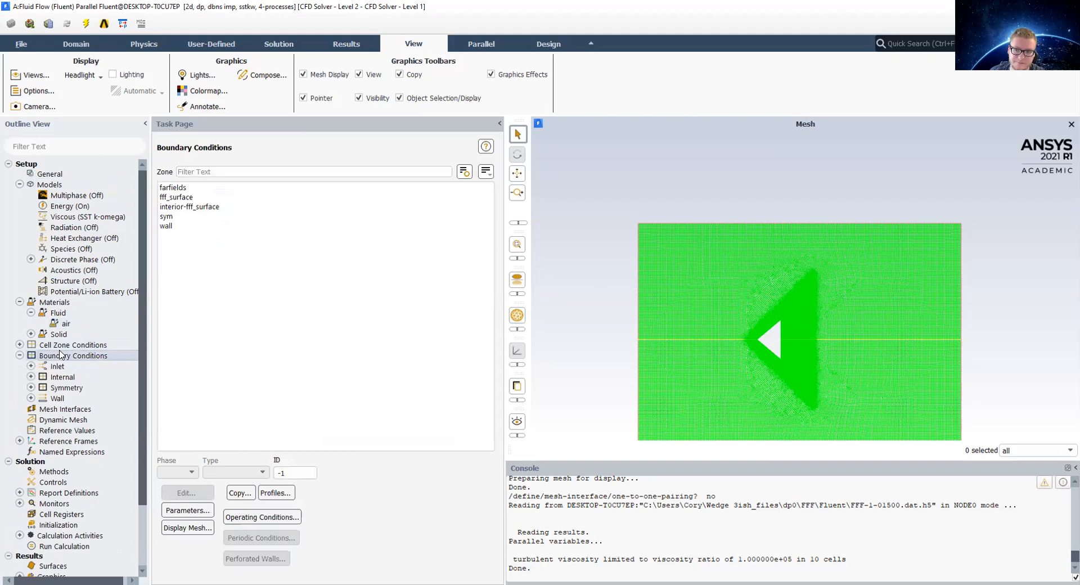
{"action": "left_click", "coordinate": [167, 187]}
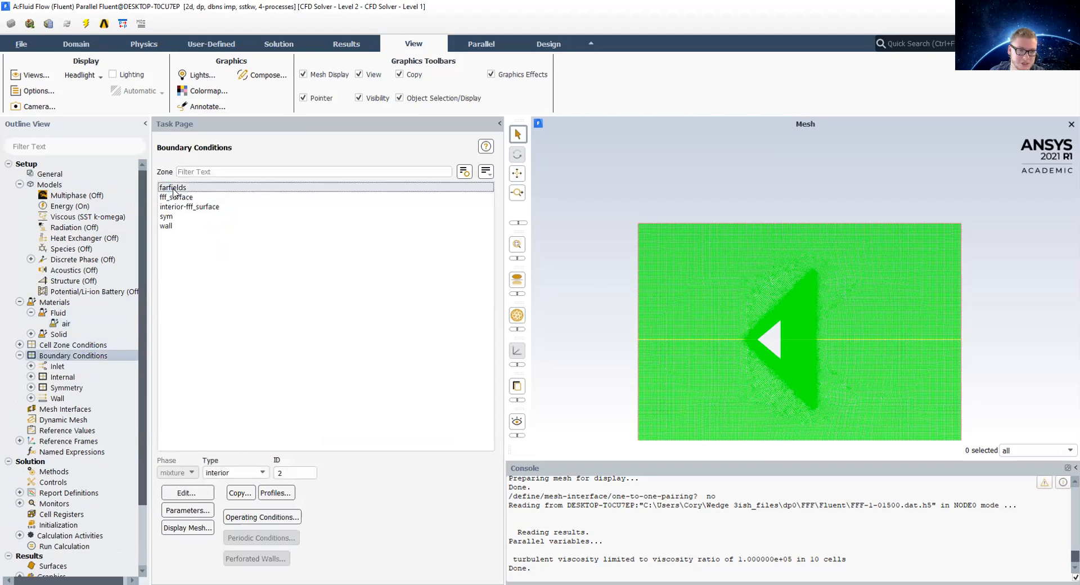
{"action": "left_click", "coordinate": [252, 473]}
{"action": "left_click", "coordinate": [249, 546]}
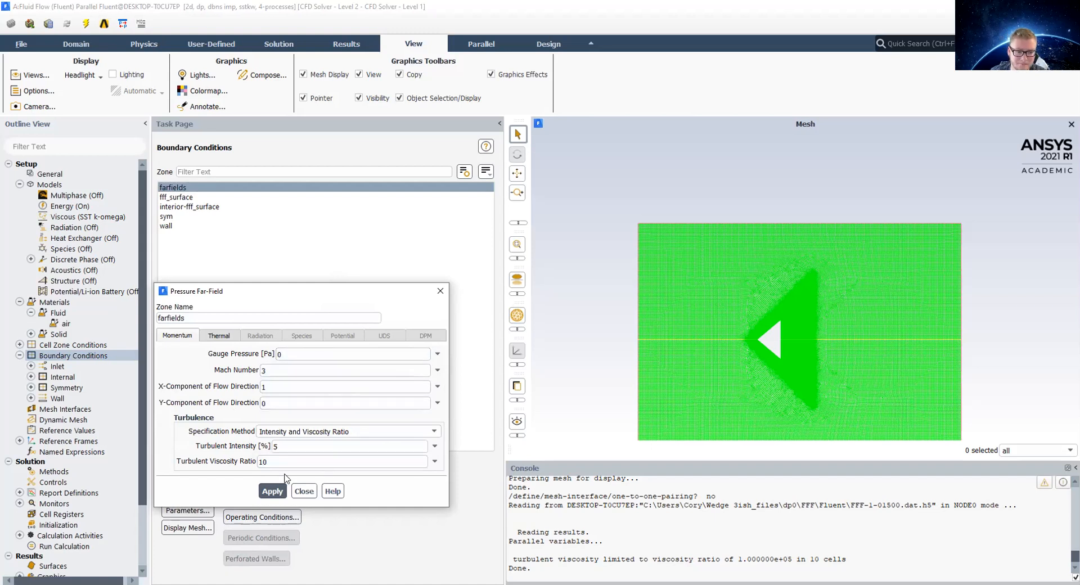
{"action": "left_click", "coordinate": [231, 332]}
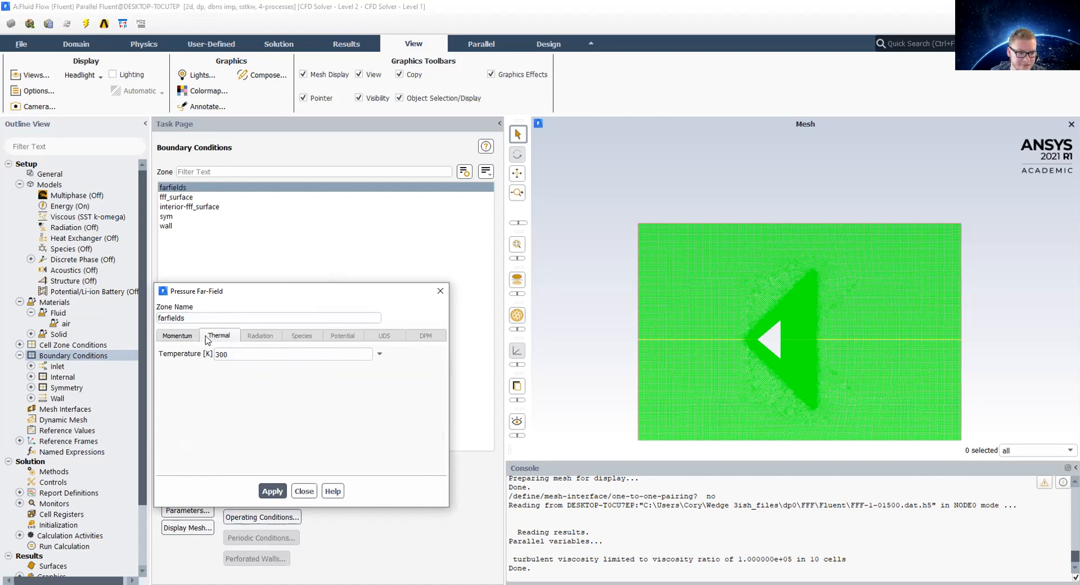
{"action": "left_click", "coordinate": [171, 336]}
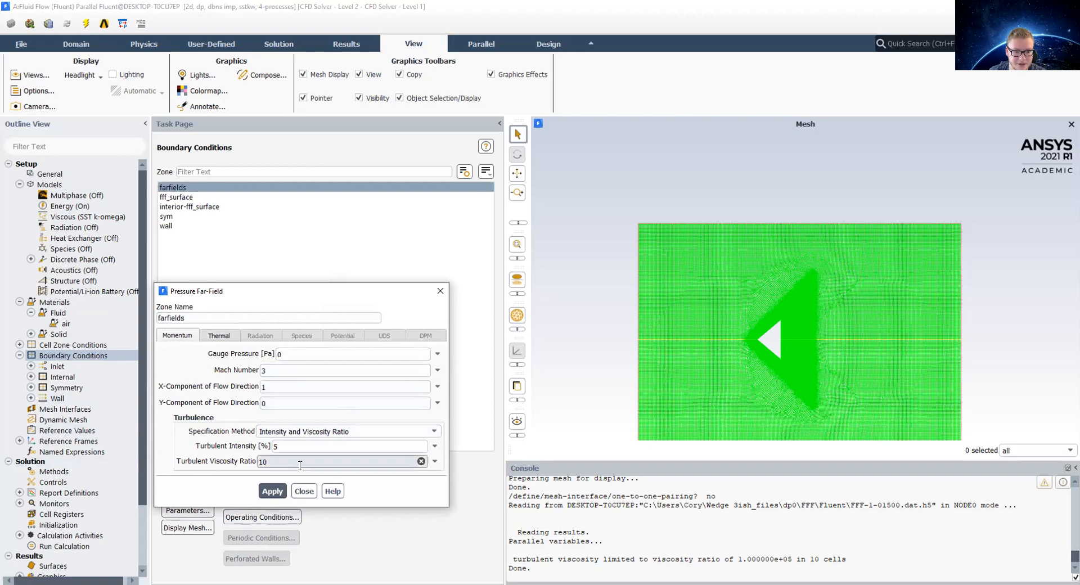
{"action": "left_click", "coordinate": [273, 492]}
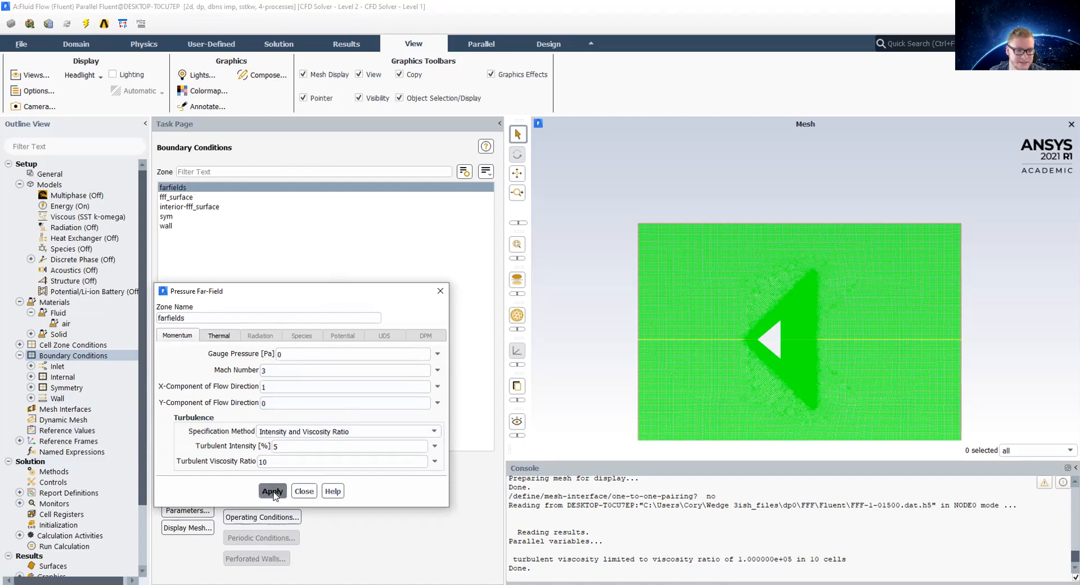
{"action": "left_click", "coordinate": [304, 491]}
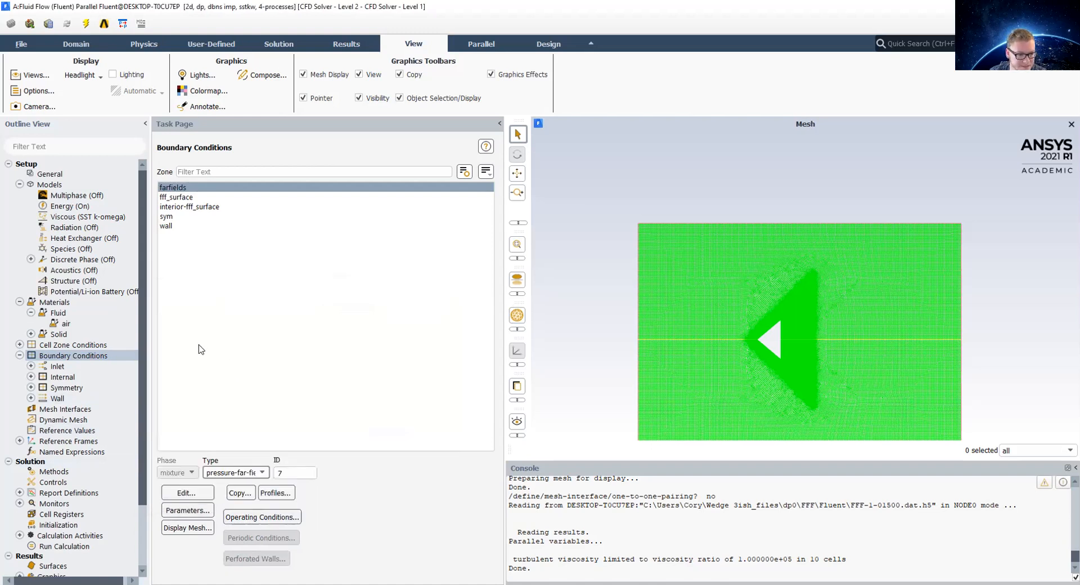
Step: Review the wall and sym boundary condition settings, then close the symmetry dialog
{"action": "left_click", "coordinate": [57, 399]}
{"action": "left_click", "coordinate": [188, 226]}
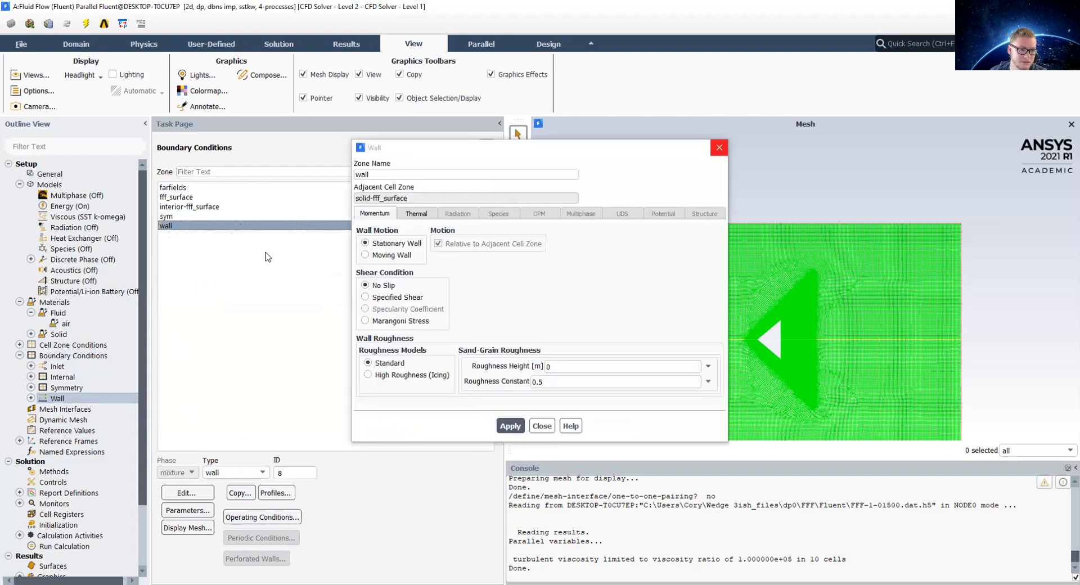
{"action": "left_click", "coordinate": [185, 216]}
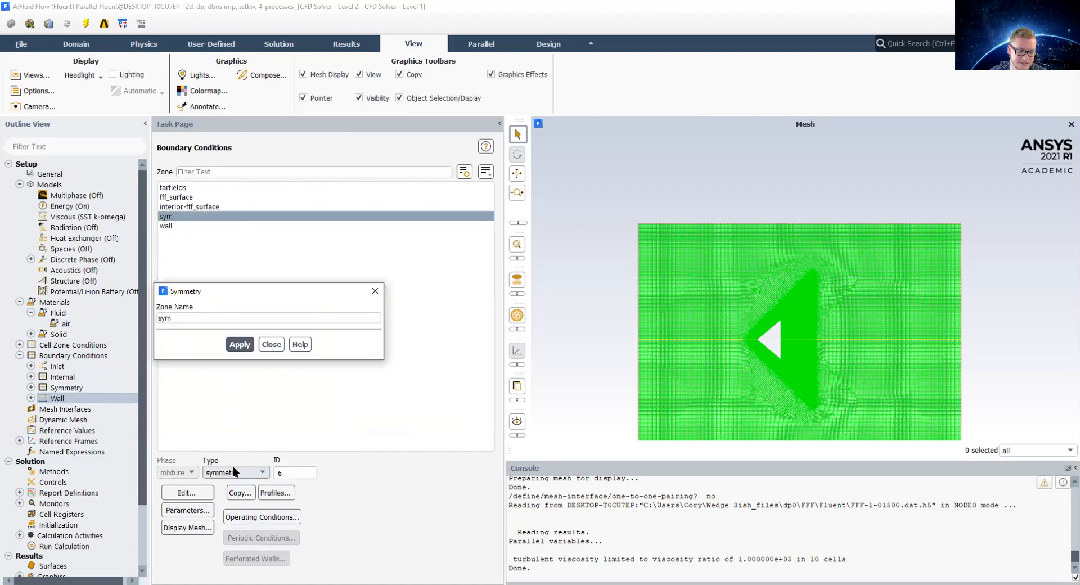
{"action": "left_click", "coordinate": [374, 291]}
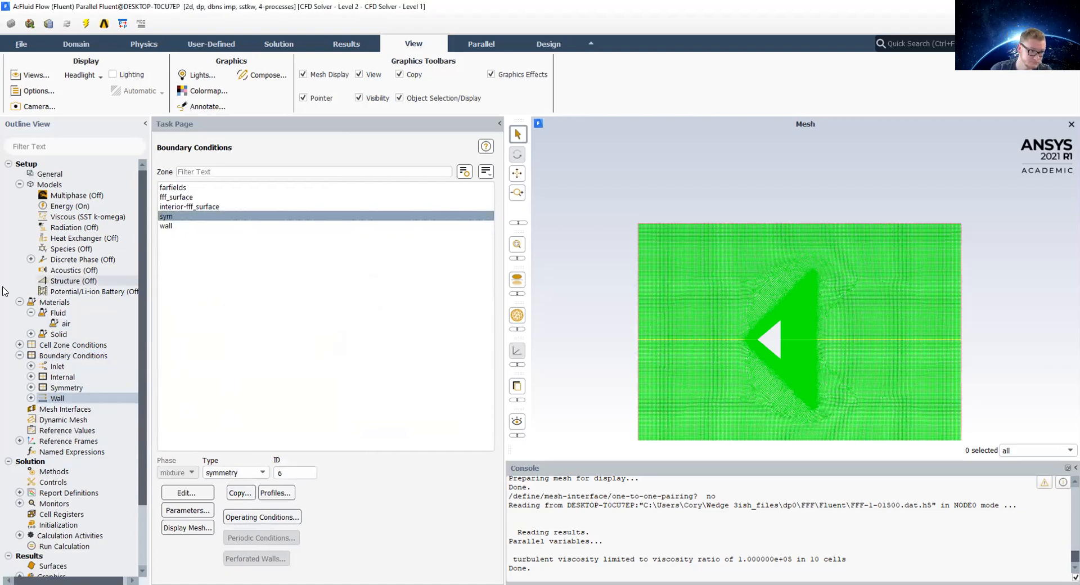
Step: Open Report Definitions and start a new Drag force report definition
{"action": "scroll", "coordinate": [54, 386], "scroll_direction": "down", "scroll_amount": 1}
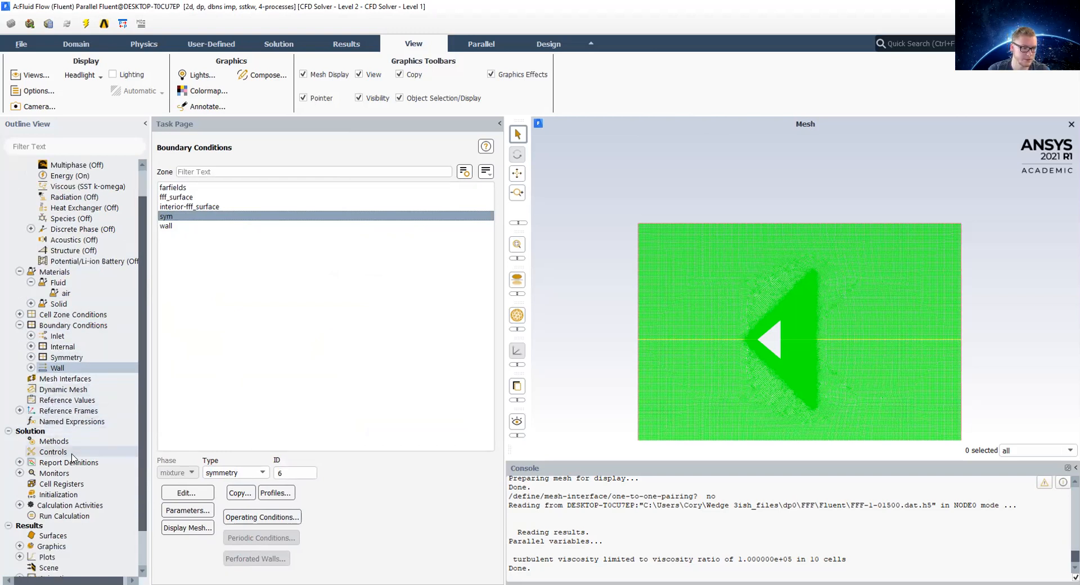
{"action": "left_click", "coordinate": [20, 463]}
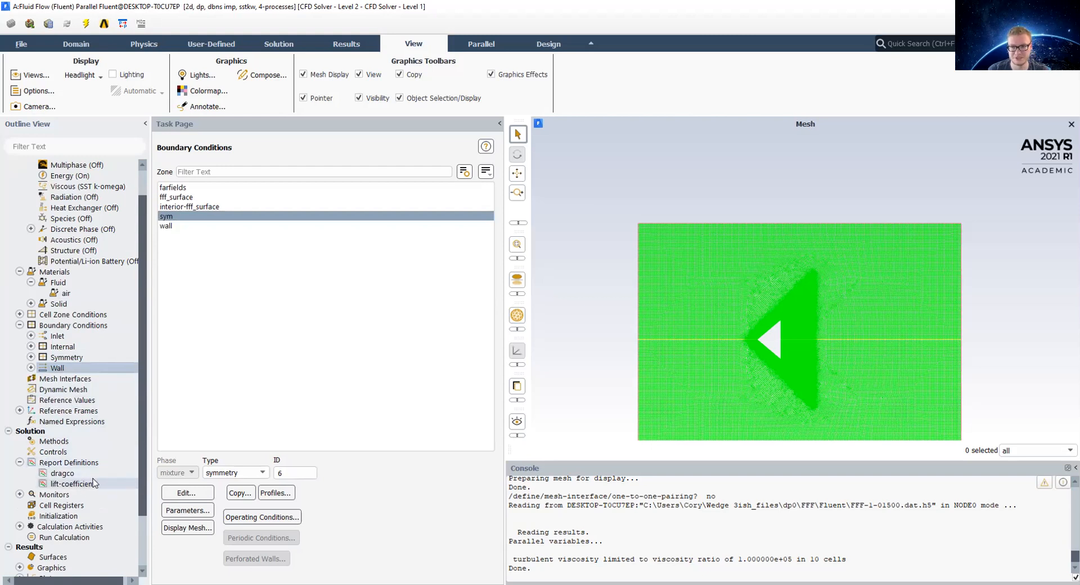
{"action": "double_click", "coordinate": [73, 463]}
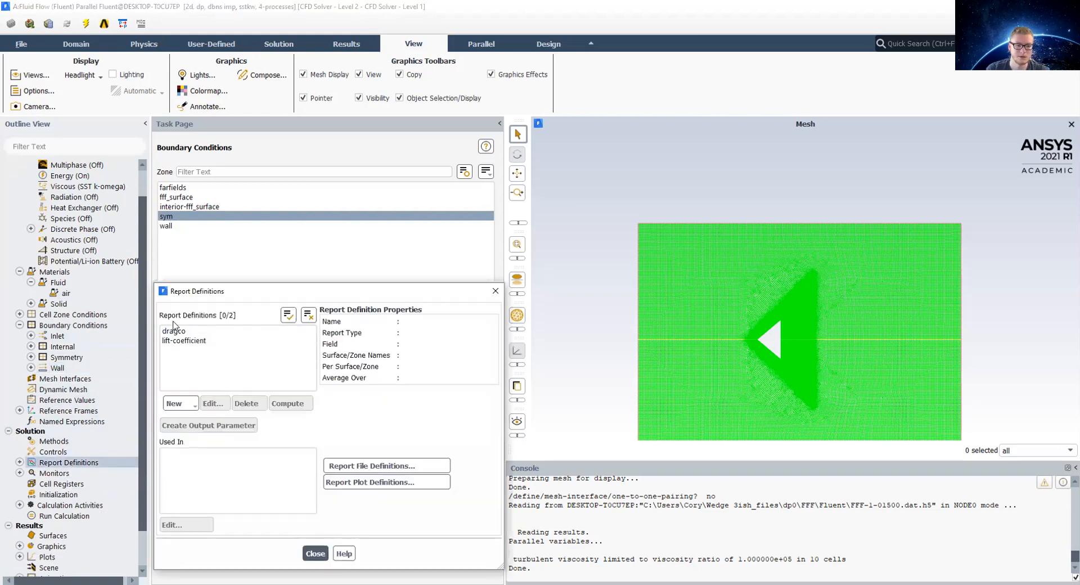
{"action": "left_click", "coordinate": [178, 403]}
{"action": "mouse_move", "coordinate": [203, 459]}
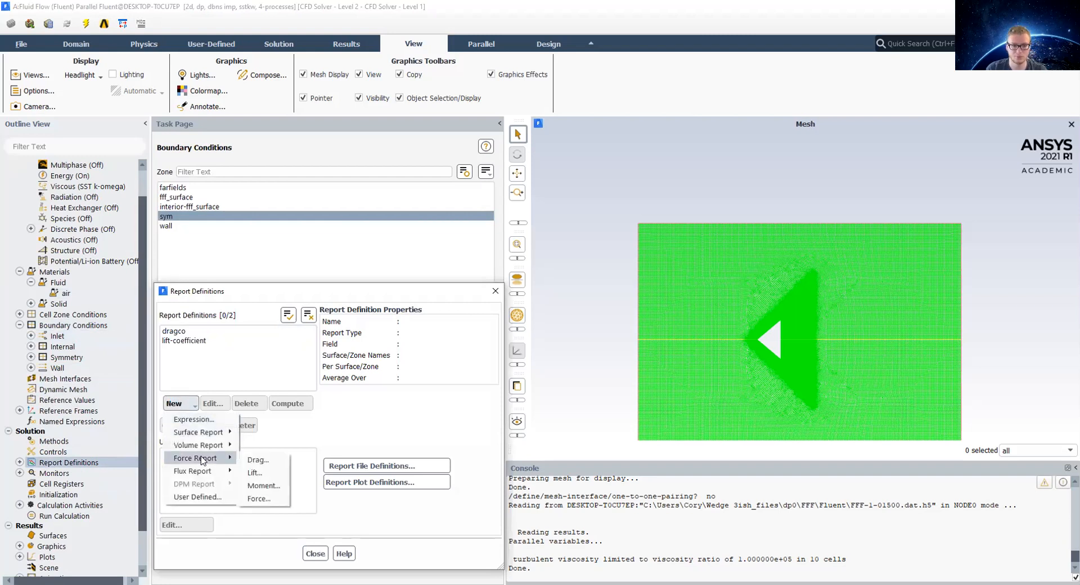
{"action": "left_click", "coordinate": [258, 461]}
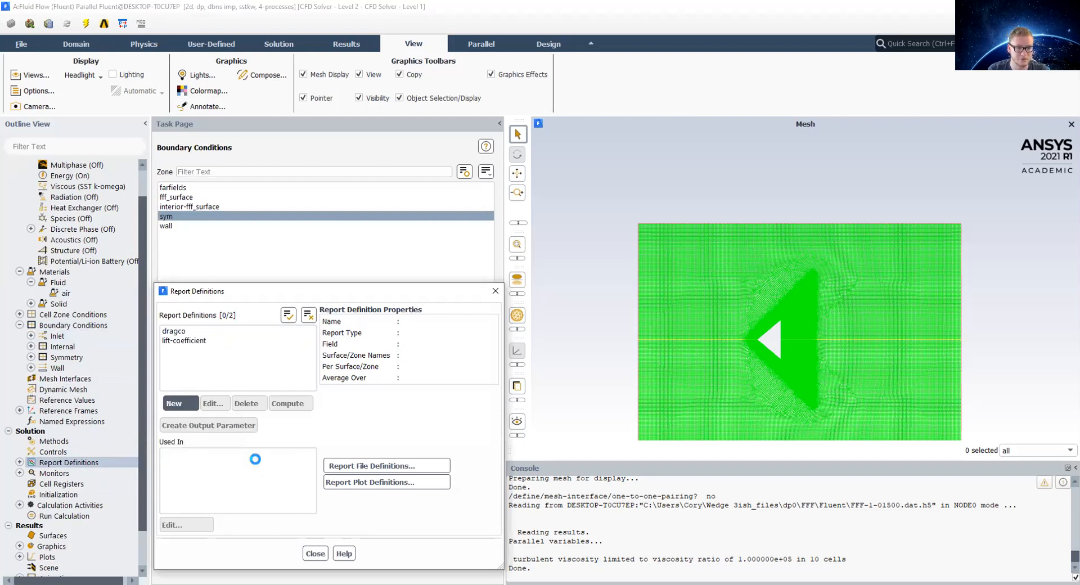
{"action": "left_click", "coordinate": [386, 247]}
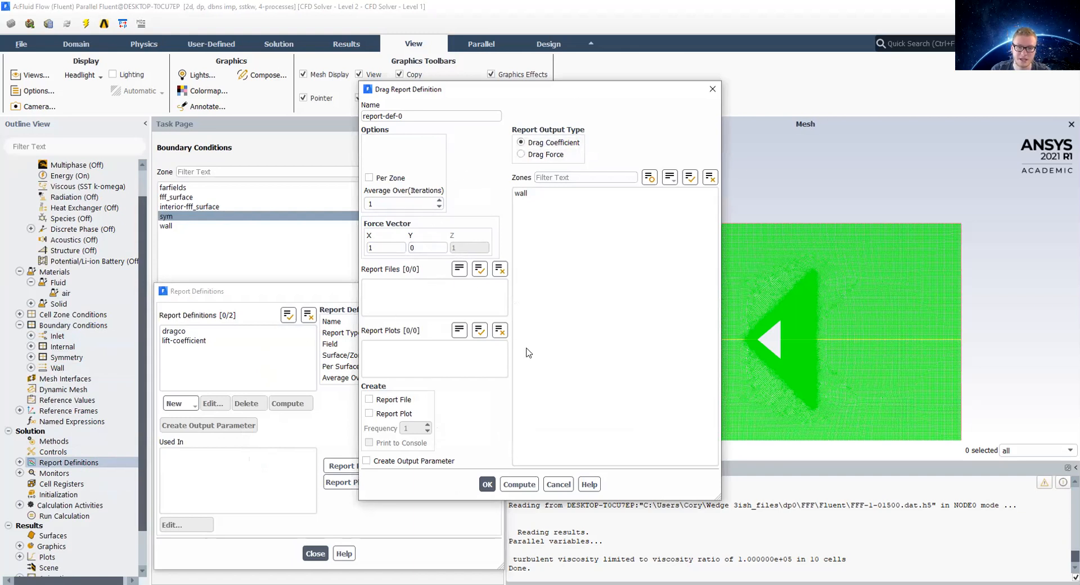
Step: Compute the drag coefficient on the wall zone, inspect the console result, and cancel the drag definition
{"action": "left_click", "coordinate": [528, 483]}
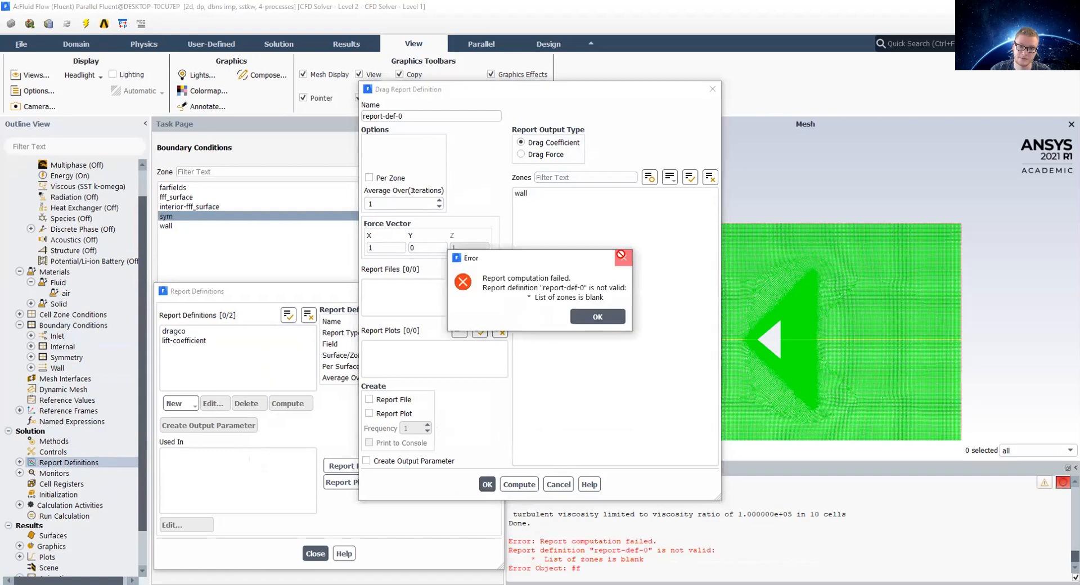
{"action": "left_click", "coordinate": [621, 255]}
{"action": "left_click", "coordinate": [555, 193]}
{"action": "left_click", "coordinate": [528, 484]}
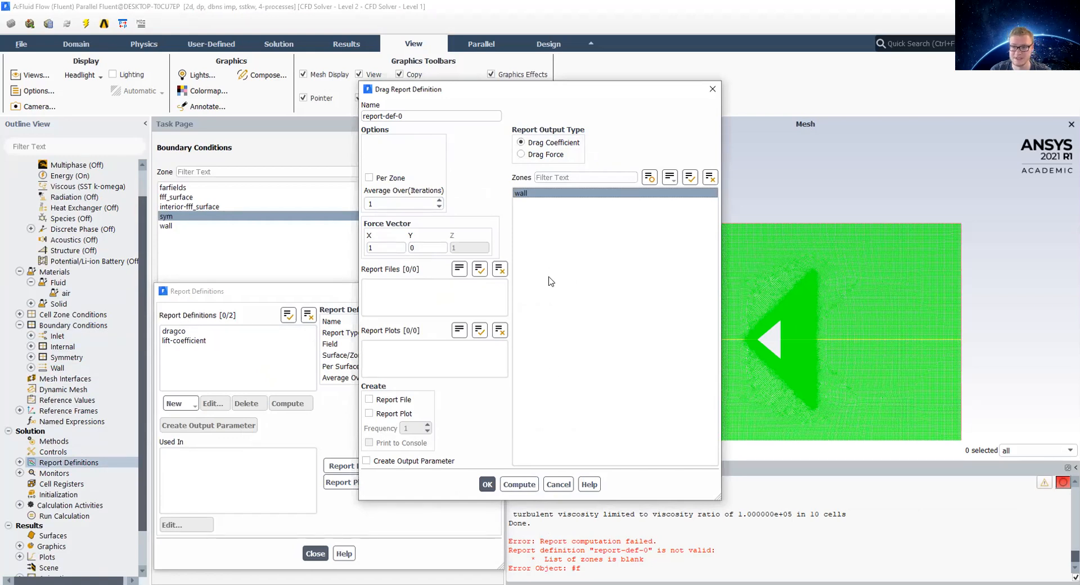
{"action": "left_click", "coordinate": [522, 485]}
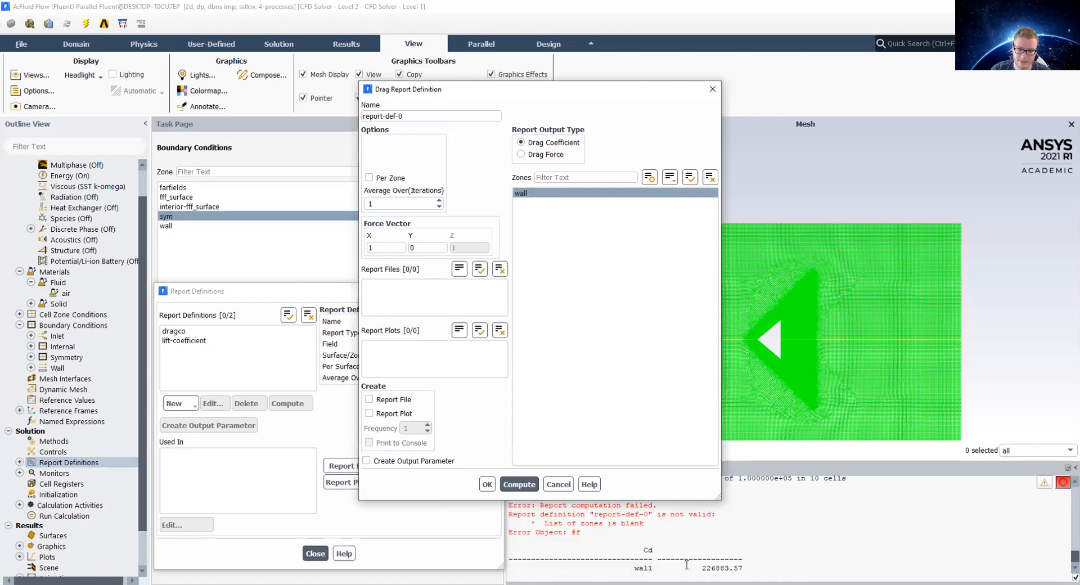
{"action": "left_click", "coordinate": [742, 567]}
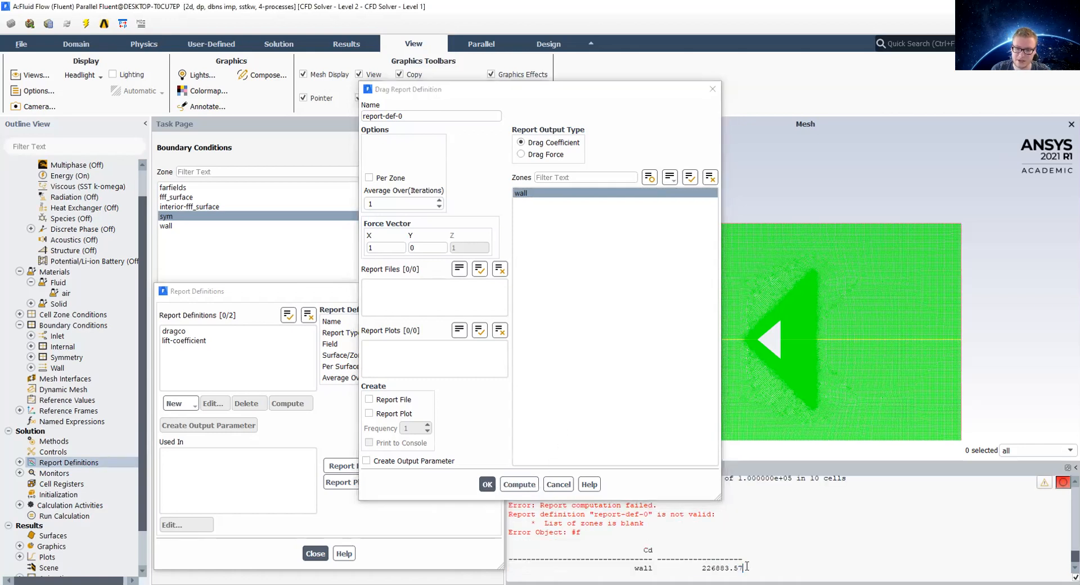
{"action": "left_click_drag", "start_coordinate": [710, 566], "coordinate": [744, 558]}
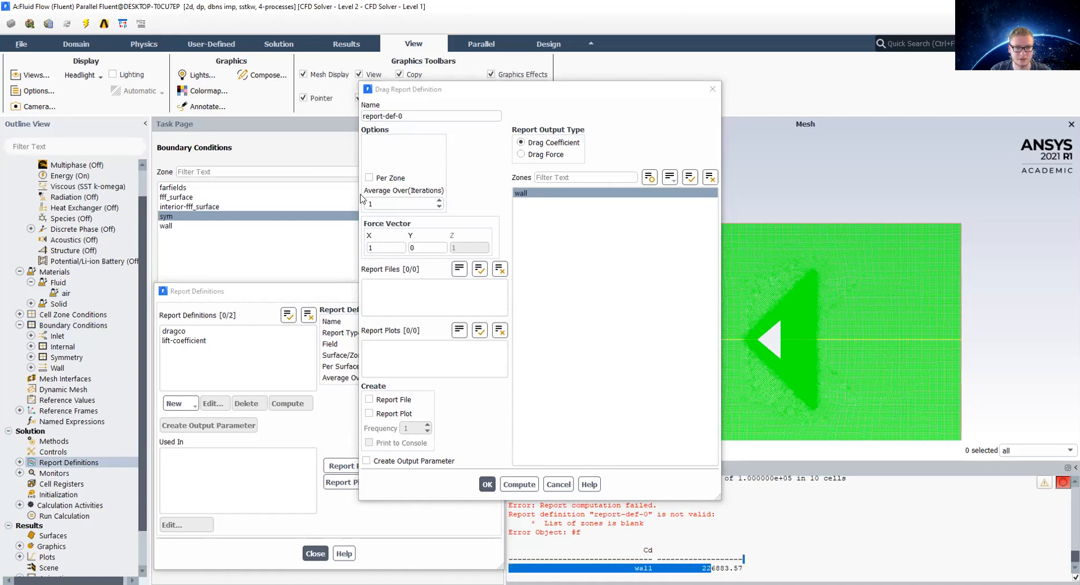
{"action": "left_click", "coordinate": [559, 485]}
Step: Compute the lift-coefficient report, inspect the console value, and close Report Definitions
{"action": "left_click", "coordinate": [286, 403]}
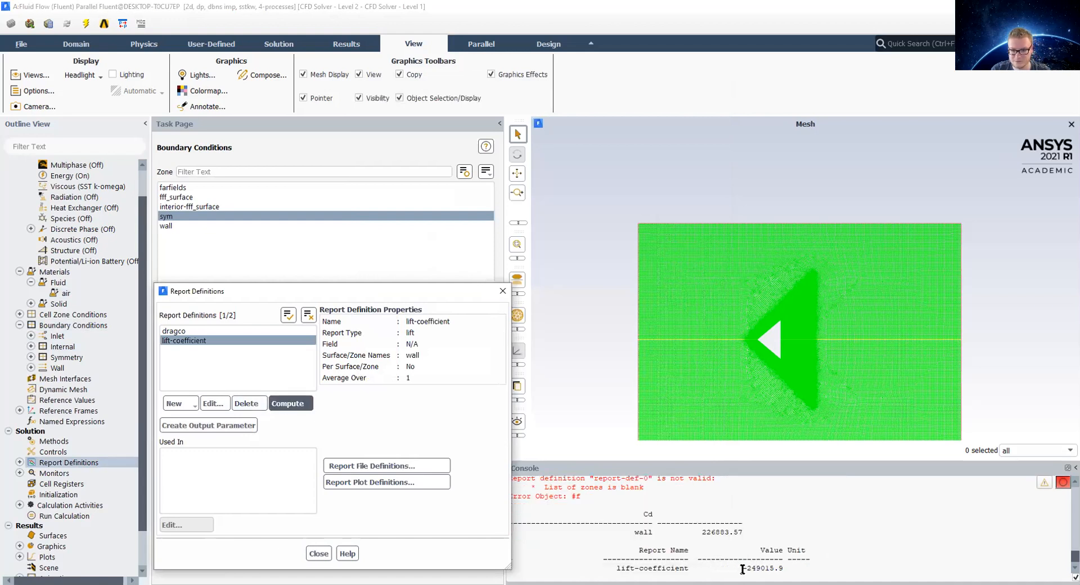
{"action": "double_click", "coordinate": [743, 569]}
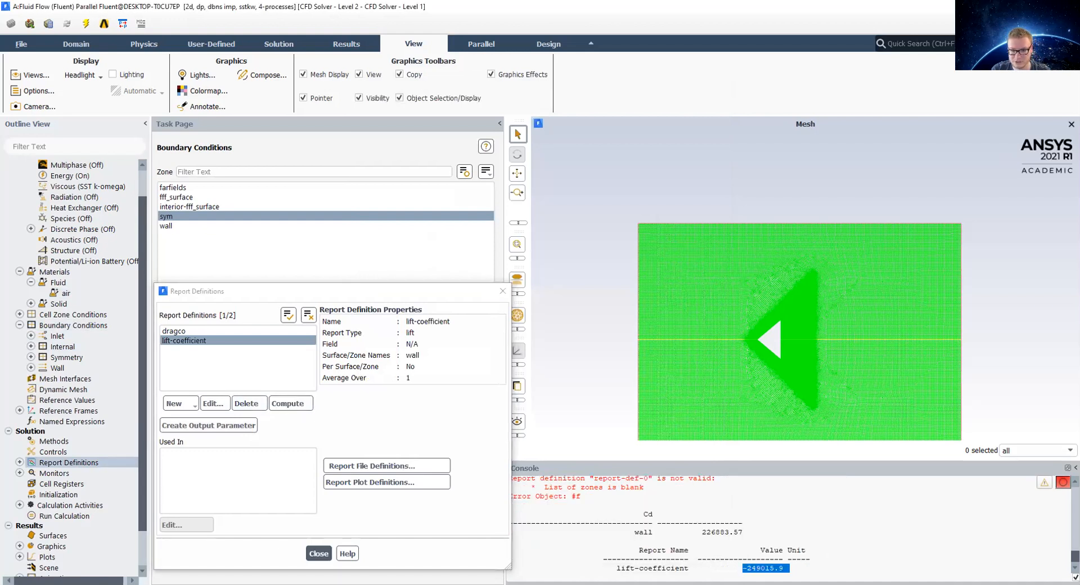
{"action": "left_click", "coordinate": [805, 552]}
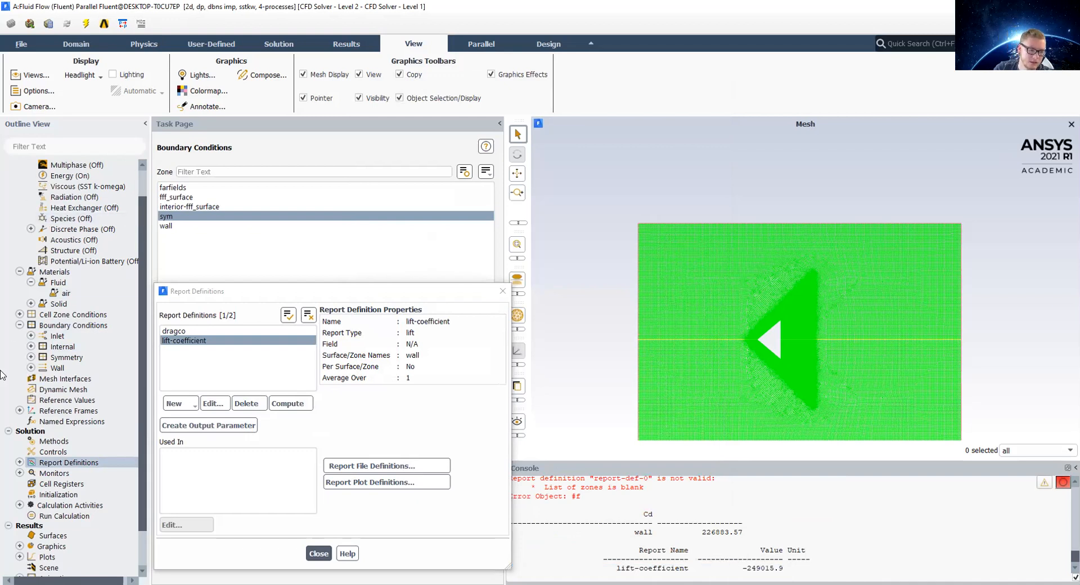
{"action": "left_click", "coordinate": [318, 553]}
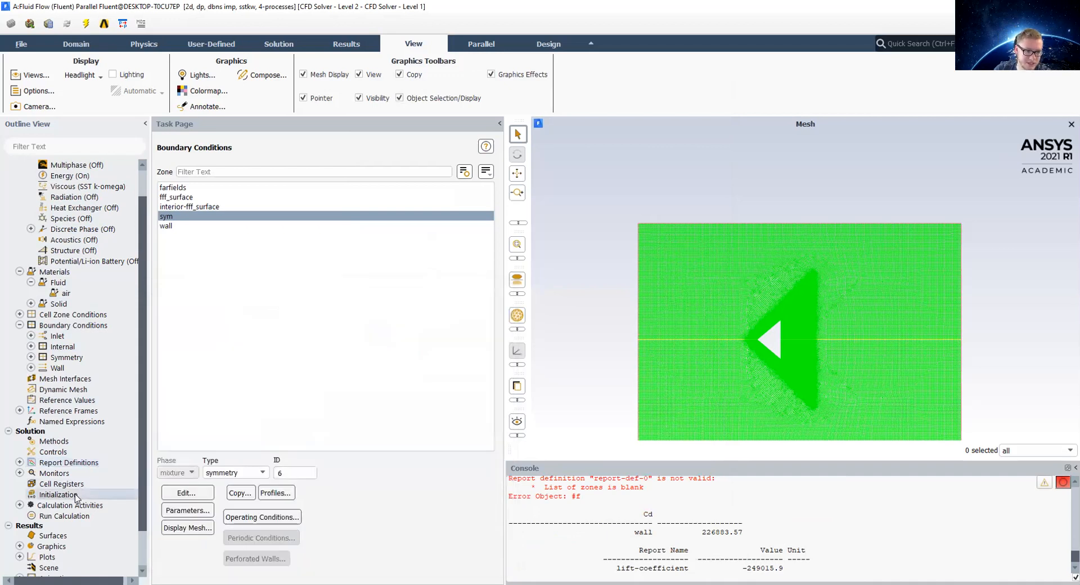
Step: Review the Solution Initialization page and the Run Calculation parameters
{"action": "left_click", "coordinate": [76, 497]}
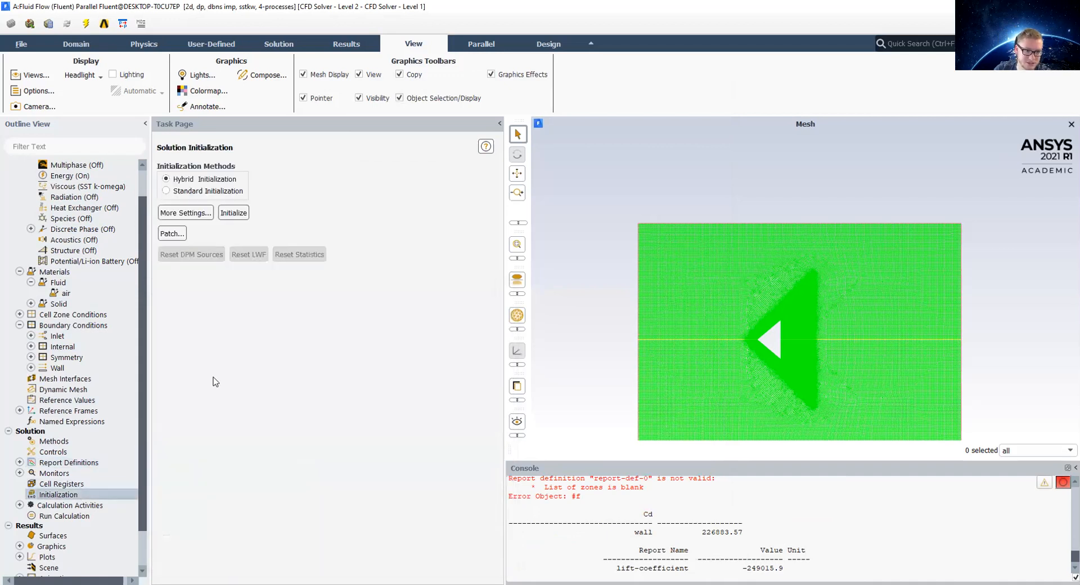
{"action": "left_click", "coordinate": [62, 516]}
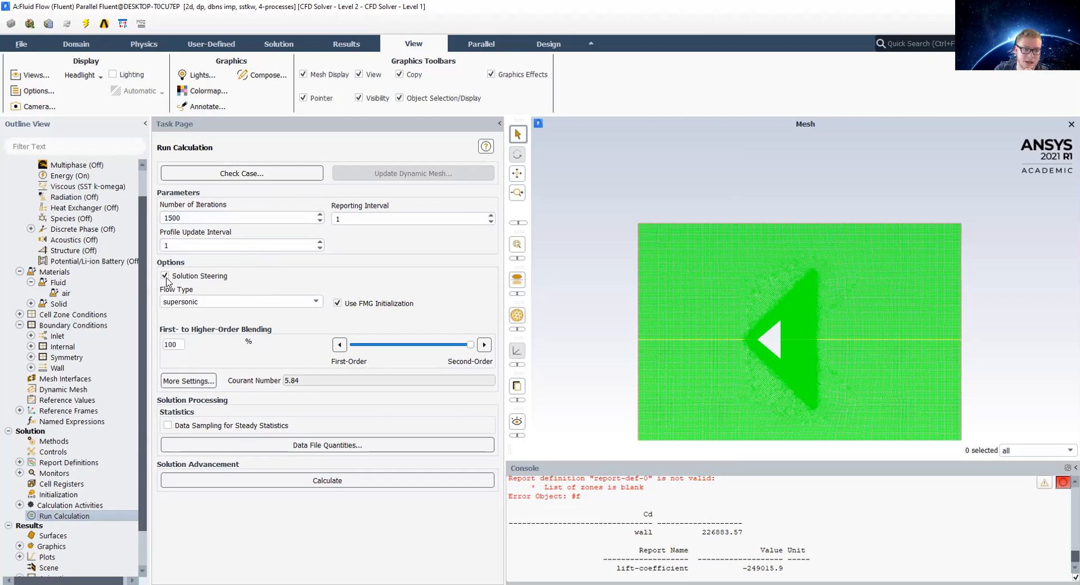
{"action": "double_click", "coordinate": [210, 304]}
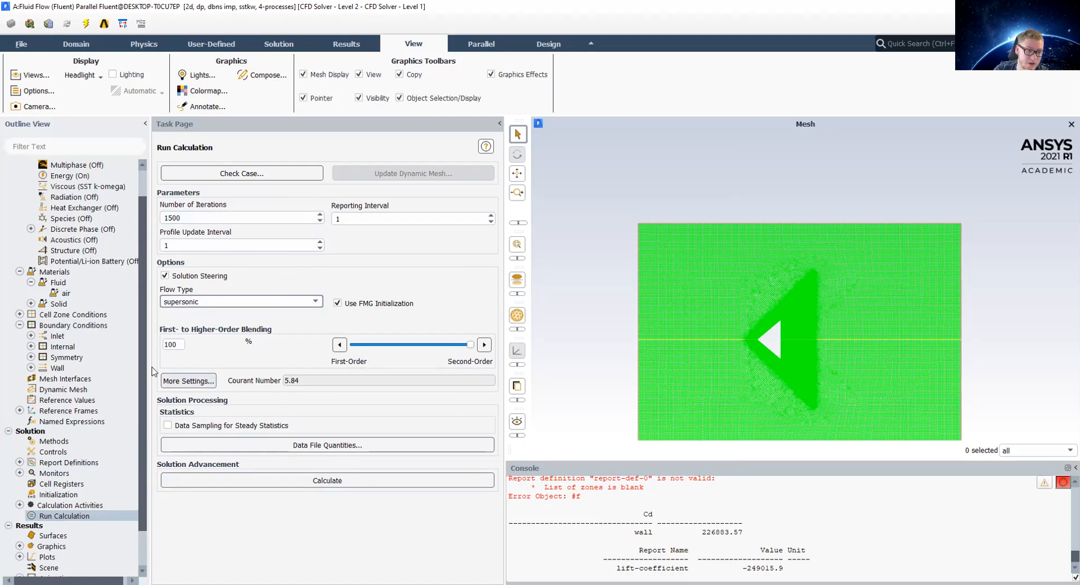
Step: Open Contours and display filled contours of static pressure
{"action": "scroll", "coordinate": [107, 508], "scroll_direction": "down", "scroll_amount": 2}
{"action": "double_click", "coordinate": [106, 507]}
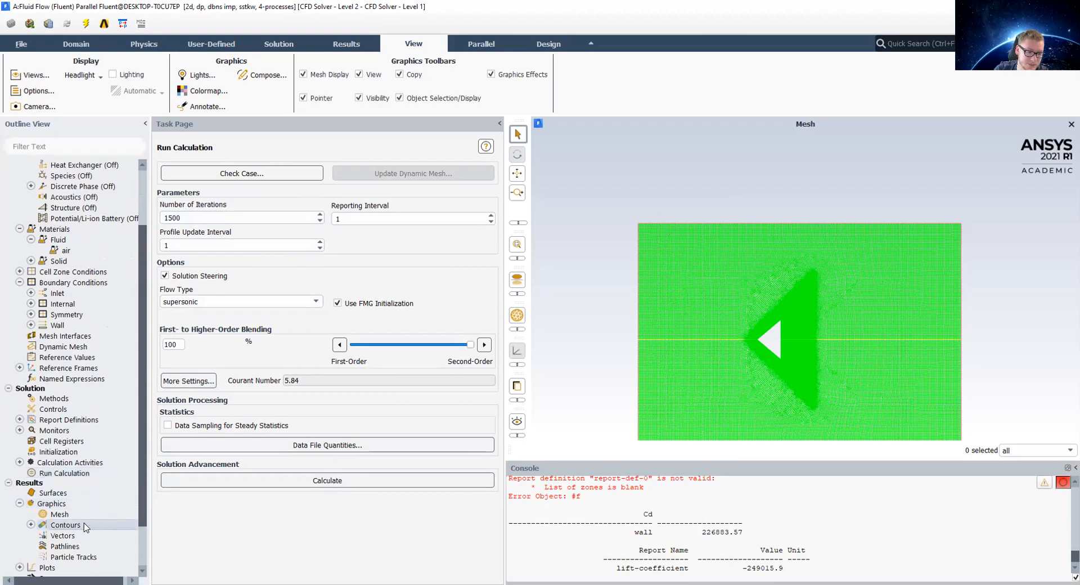
{"action": "double_click", "coordinate": [83, 524]}
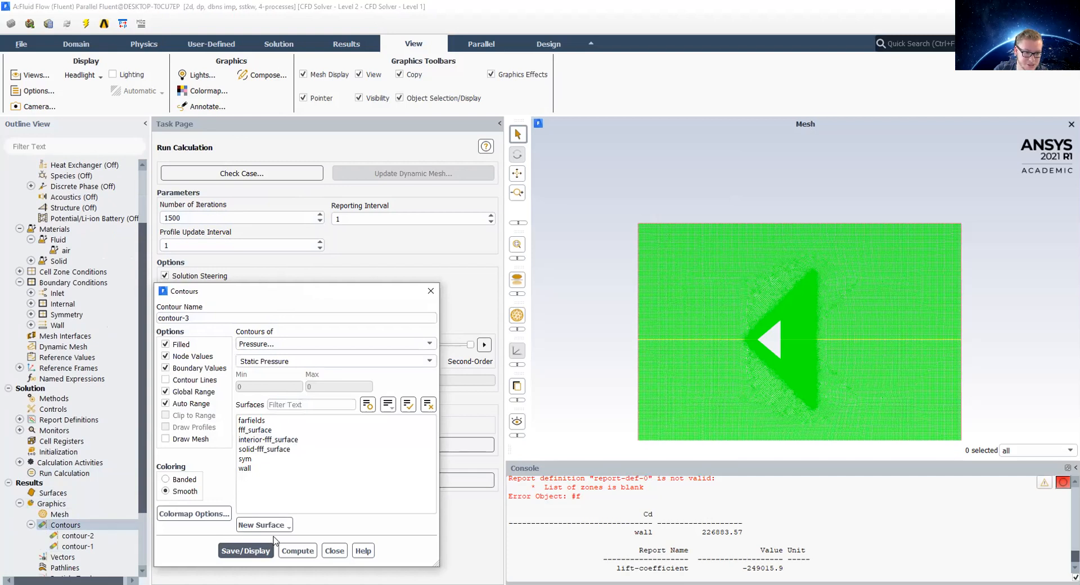
{"action": "left_click", "coordinate": [253, 550]}
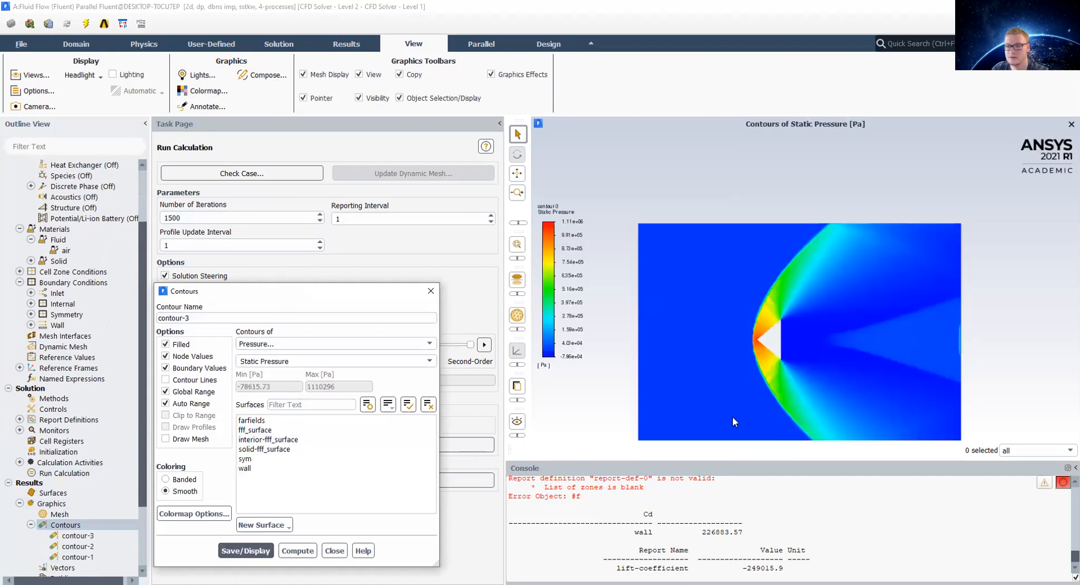
Step: Zoom in and out around the wedge to examine the static pressure contour and shock
{"action": "scroll", "coordinate": [721, 306], "scroll_direction": "up", "scroll_amount": 5}
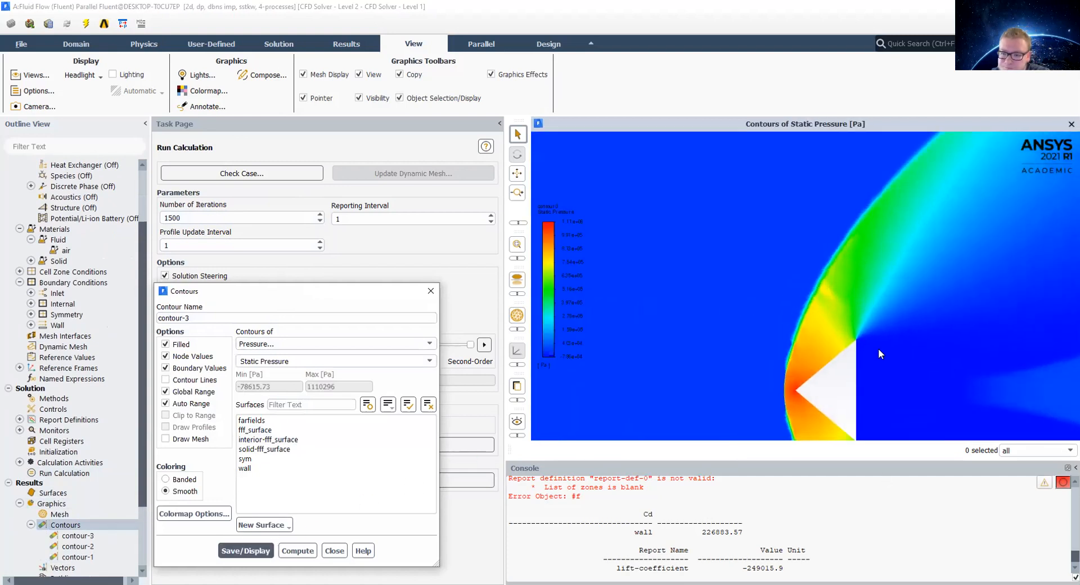
{"action": "scroll", "coordinate": [878, 349], "scroll_direction": "down", "scroll_amount": 5}
{"action": "scroll", "coordinate": [950, 364], "scroll_direction": "up", "scroll_amount": 5}
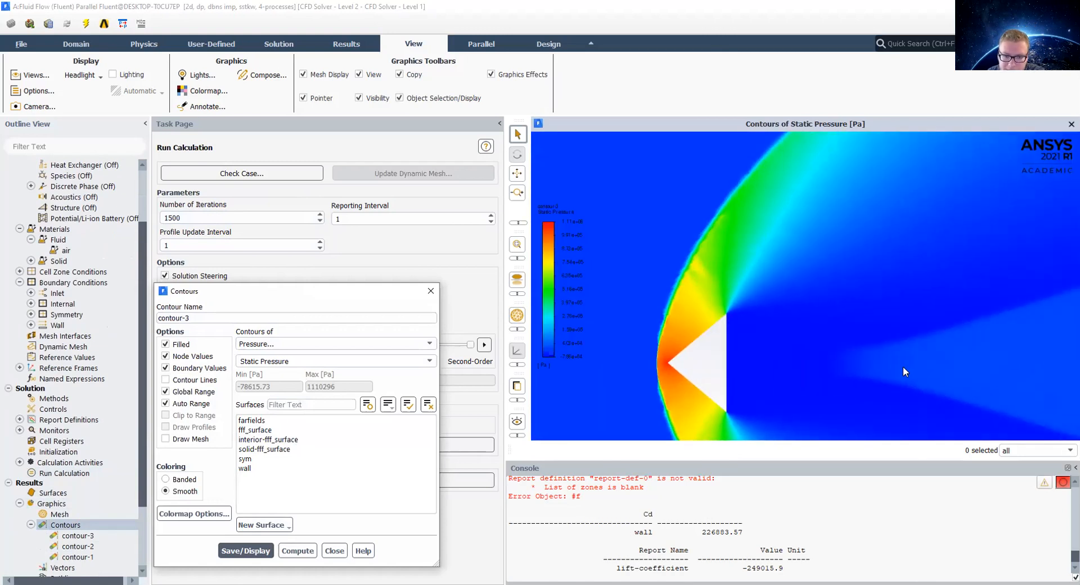
{"action": "scroll", "coordinate": [655, 360], "scroll_direction": "up", "scroll_amount": 5}
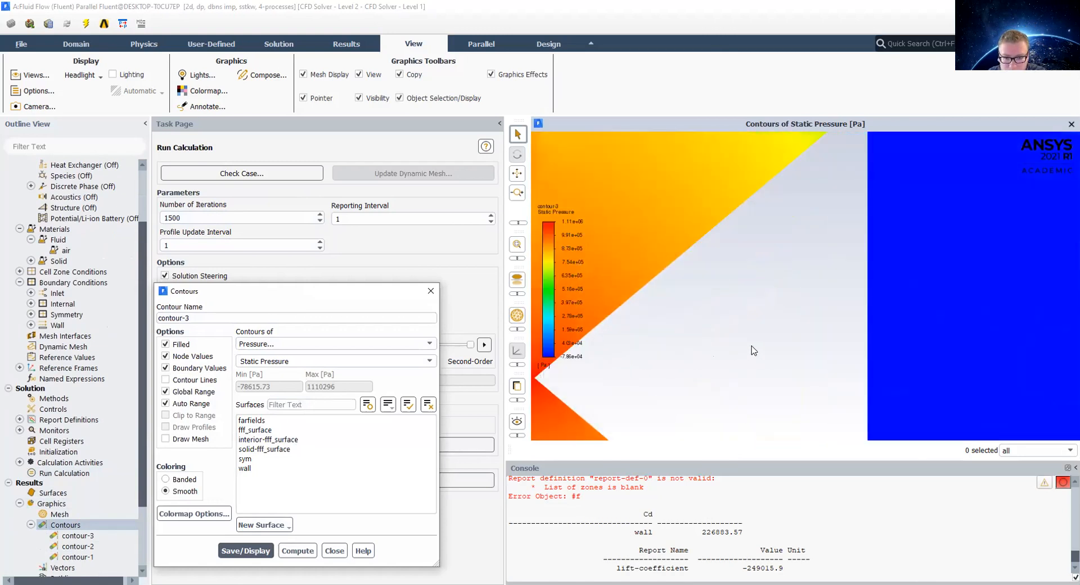
{"action": "scroll", "coordinate": [754, 351], "scroll_direction": "down", "scroll_amount": 6}
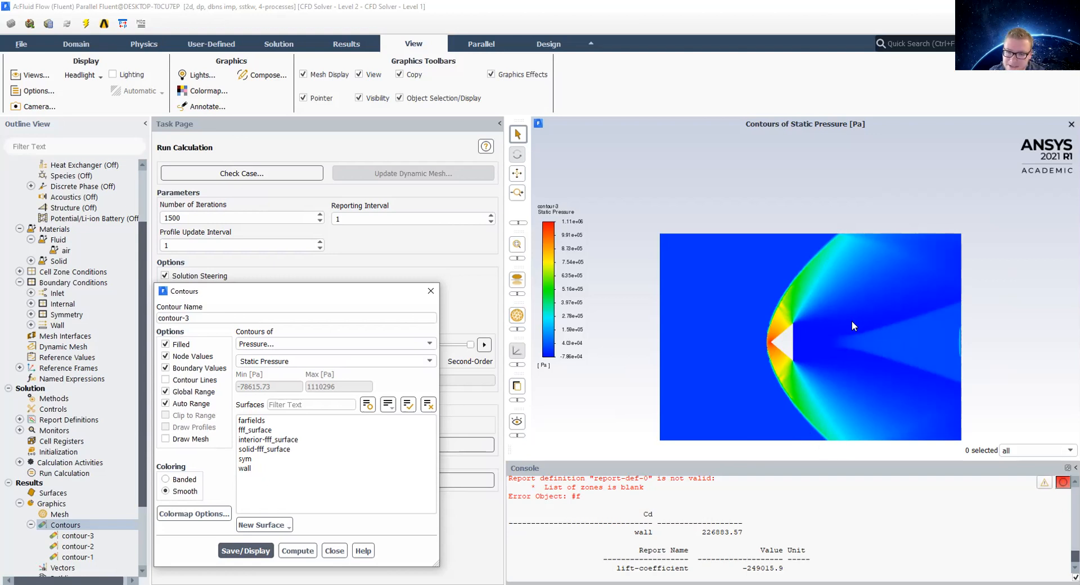
{"action": "scroll", "coordinate": [851, 320], "scroll_direction": "up", "scroll_amount": 4}
{"action": "scroll", "coordinate": [640, 393], "scroll_direction": "up", "scroll_amount": 3}
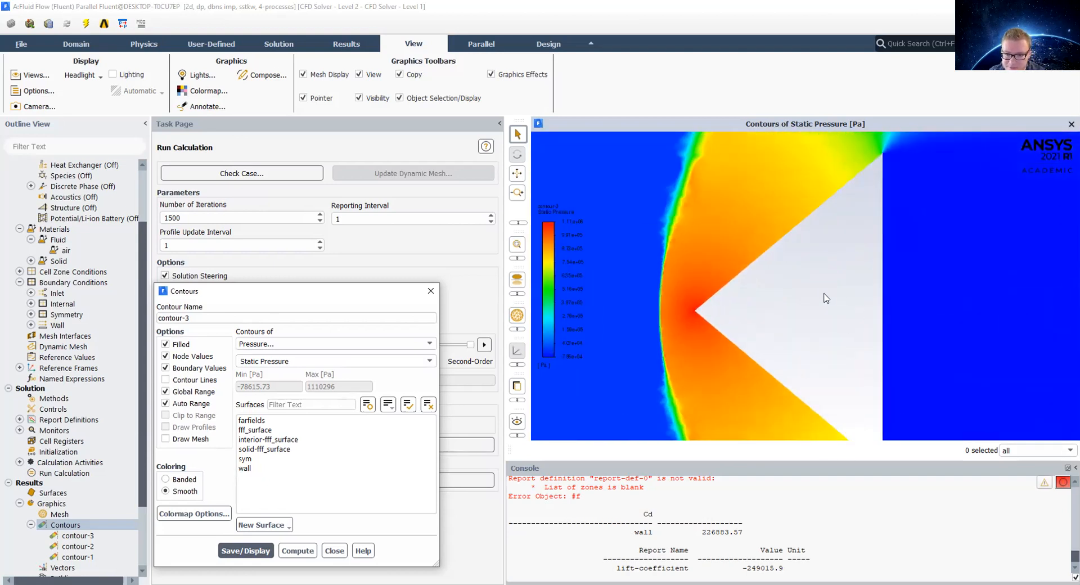
{"action": "scroll", "coordinate": [825, 298], "scroll_direction": "down", "scroll_amount": 3}
{"action": "scroll", "coordinate": [781, 277], "scroll_direction": "up", "scroll_amount": 6}
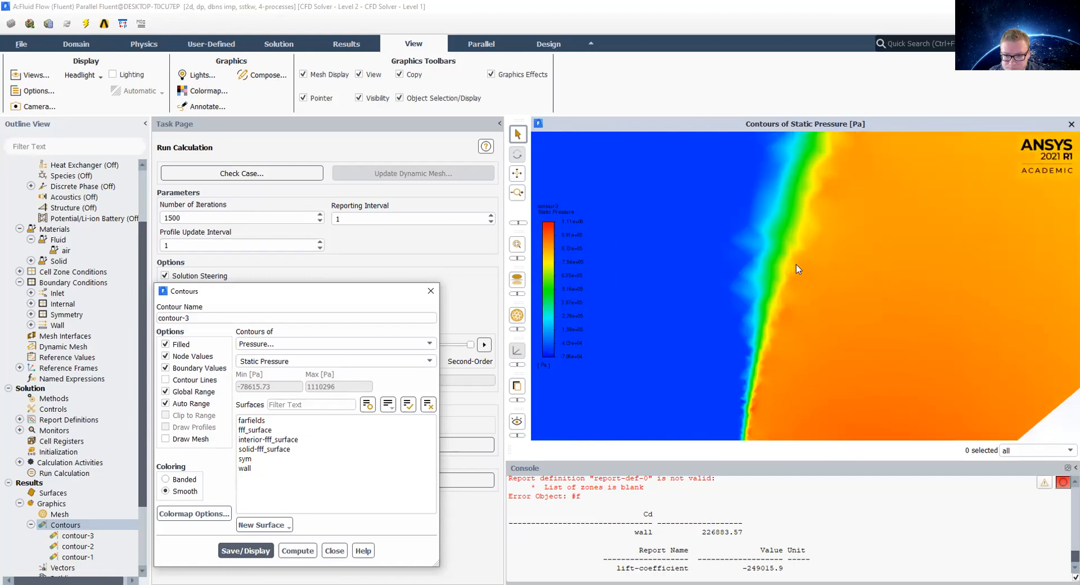
{"action": "scroll", "coordinate": [781, 304], "scroll_direction": "down", "scroll_amount": 6}
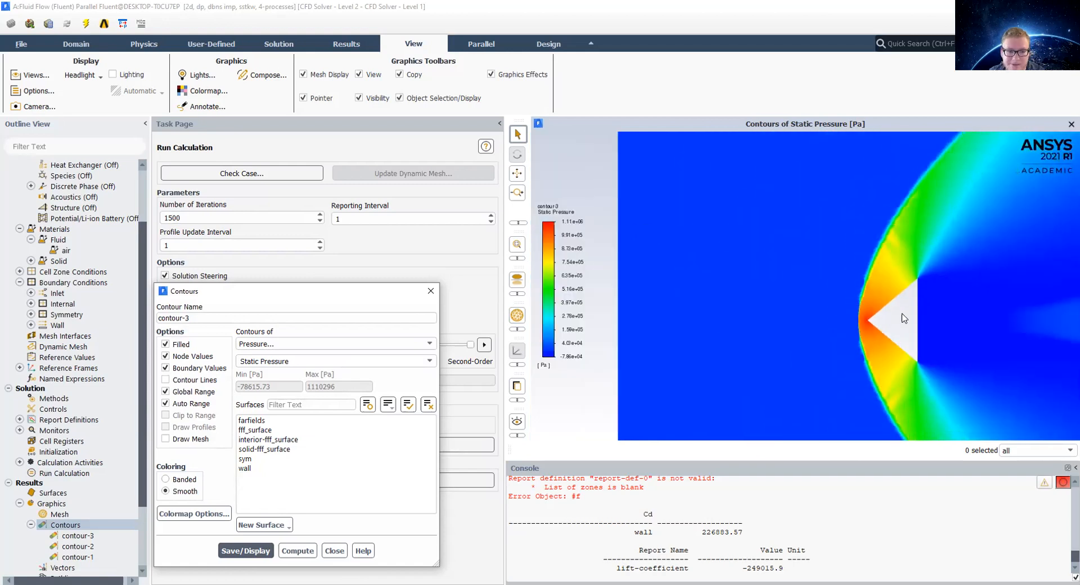
{"action": "scroll", "coordinate": [1019, 331], "scroll_direction": "up", "scroll_amount": 6}
{"action": "scroll", "coordinate": [981, 312], "scroll_direction": "down", "scroll_amount": 5}
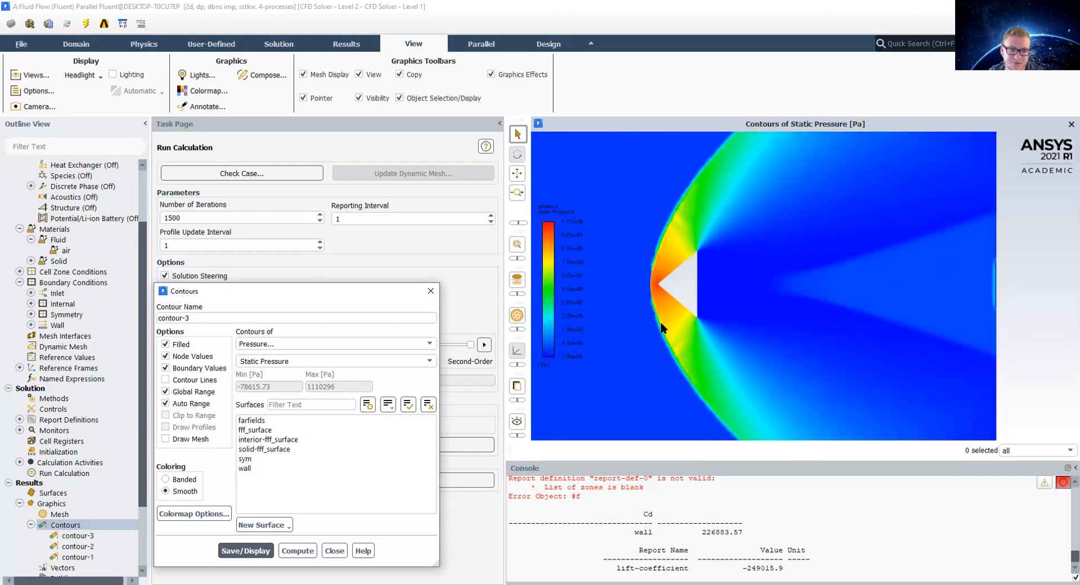
Step: Switch the contour variable to Velocity, Mach Number and display it
{"action": "left_click", "coordinate": [311, 346]}
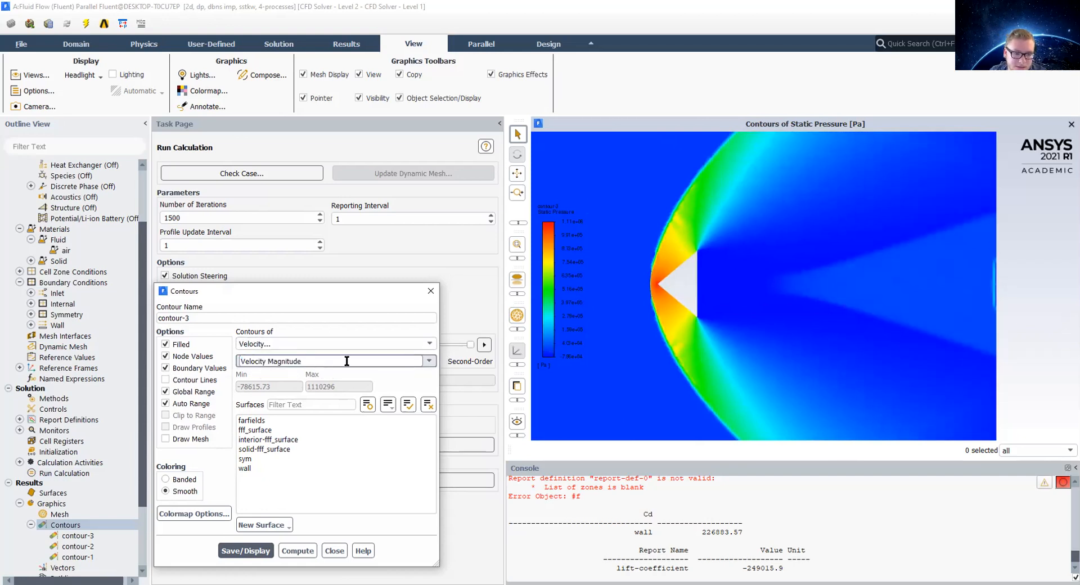
{"action": "left_click", "coordinate": [429, 361]}
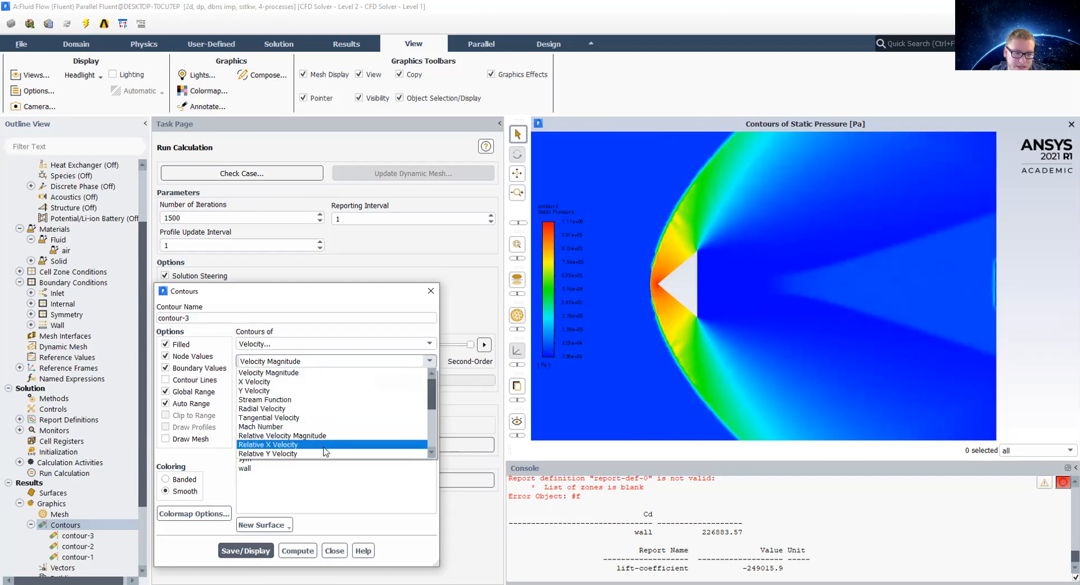
{"action": "left_click", "coordinate": [270, 447]}
{"action": "left_click", "coordinate": [244, 541]}
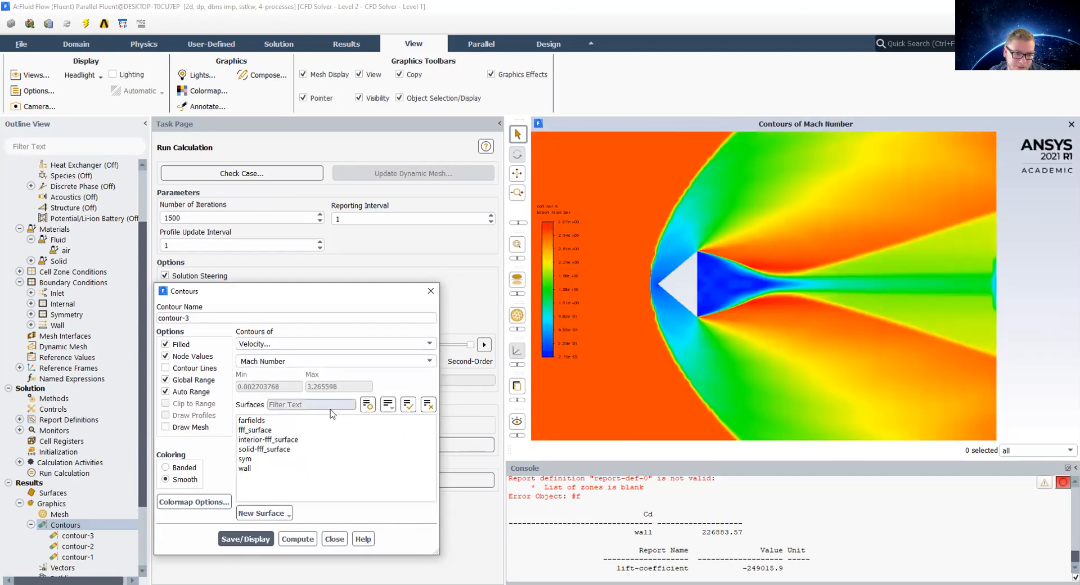
Step: Switch the contour variable to Velocity Magnitude and display the filled contours
{"action": "left_click", "coordinate": [285, 364]}
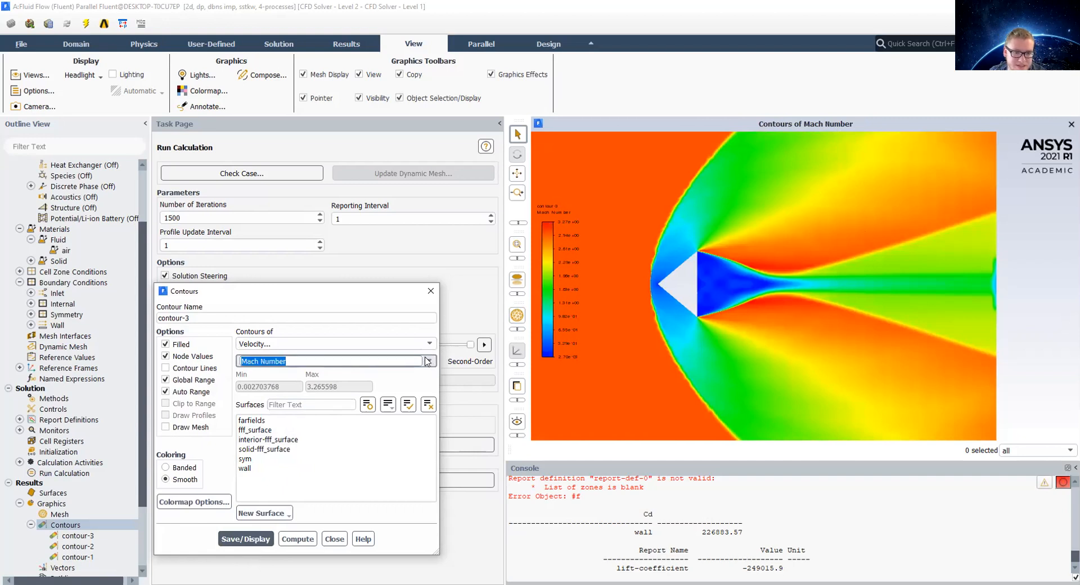
{"action": "left_click", "coordinate": [308, 380]}
{"action": "left_click", "coordinate": [432, 361]}
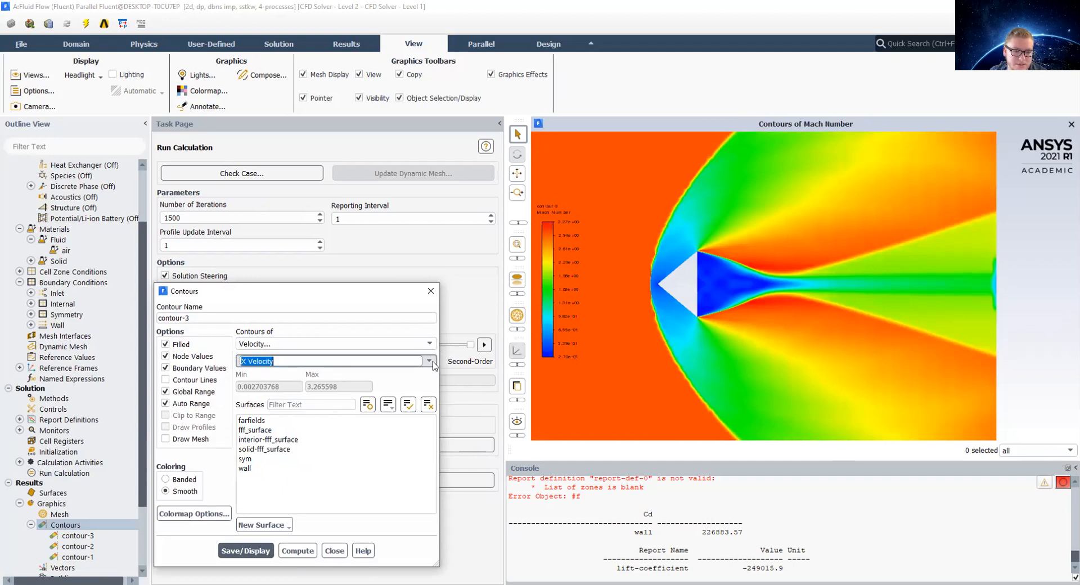
{"action": "left_click", "coordinate": [359, 375]}
{"action": "left_click", "coordinate": [253, 551]}
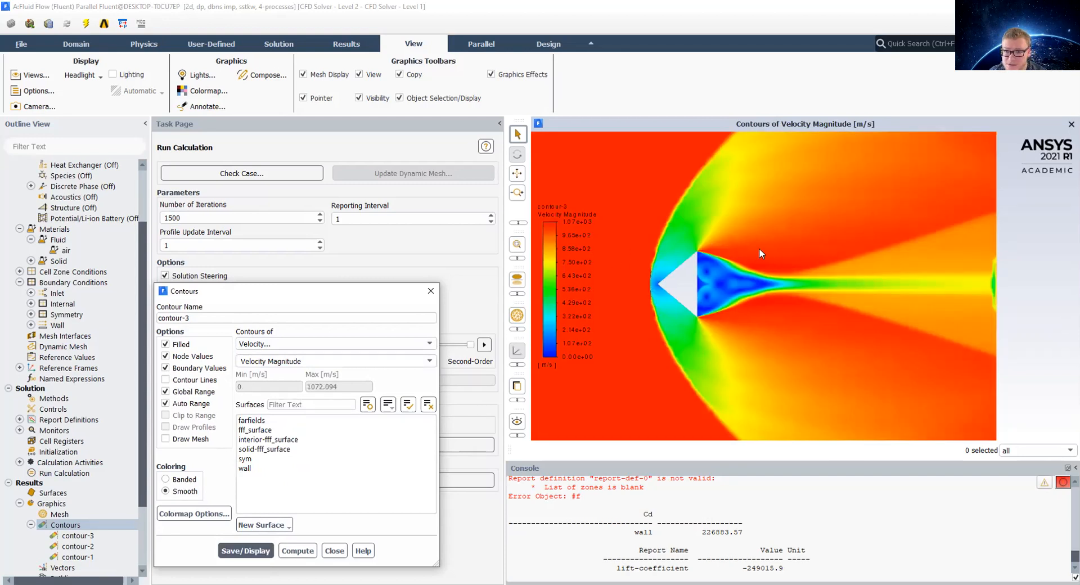
Step: Switch the contour variable to Temperature, Static Temperature and display it
{"action": "scroll", "coordinate": [748, 225], "scroll_direction": "down", "scroll_amount": 3}
{"action": "scroll", "coordinate": [759, 197], "scroll_direction": "up", "scroll_amount": 2}
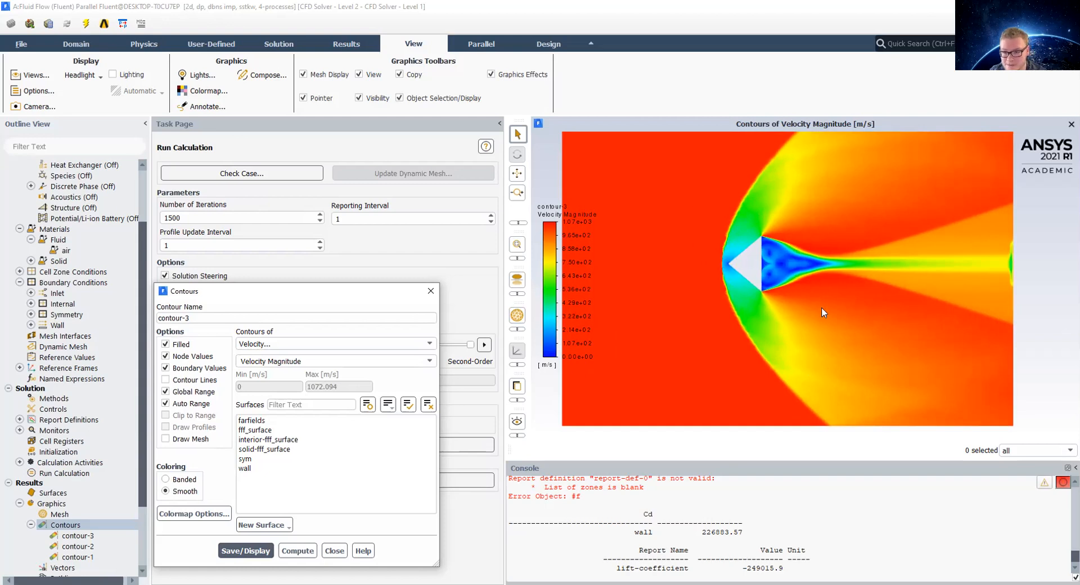
{"action": "scroll", "coordinate": [821, 307], "scroll_direction": "up", "scroll_amount": 3}
{"action": "scroll", "coordinate": [810, 281], "scroll_direction": "down", "scroll_amount": 4}
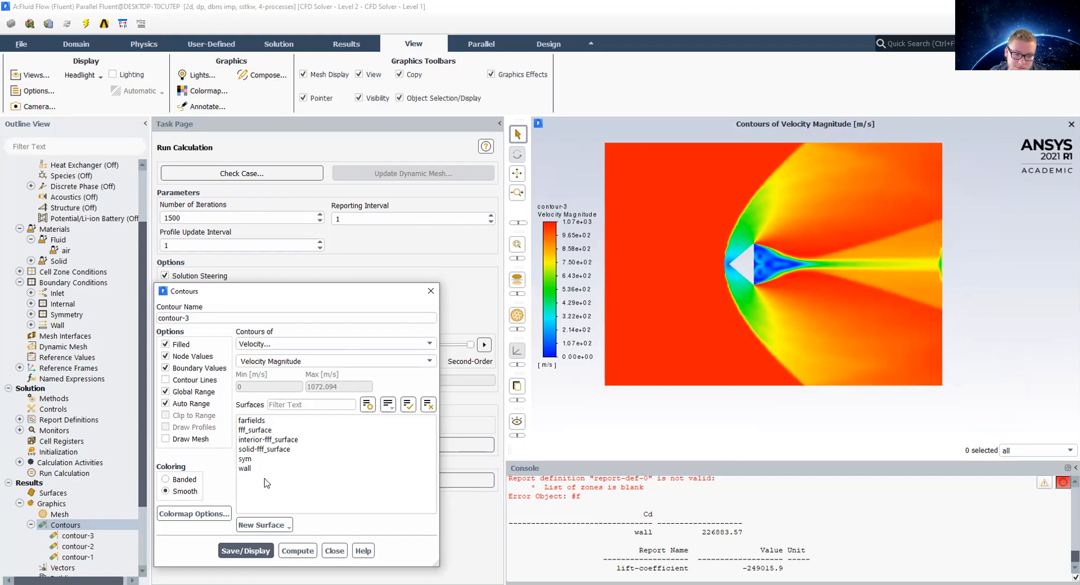
{"action": "left_click", "coordinate": [349, 341]}
{"action": "left_click", "coordinate": [301, 383]}
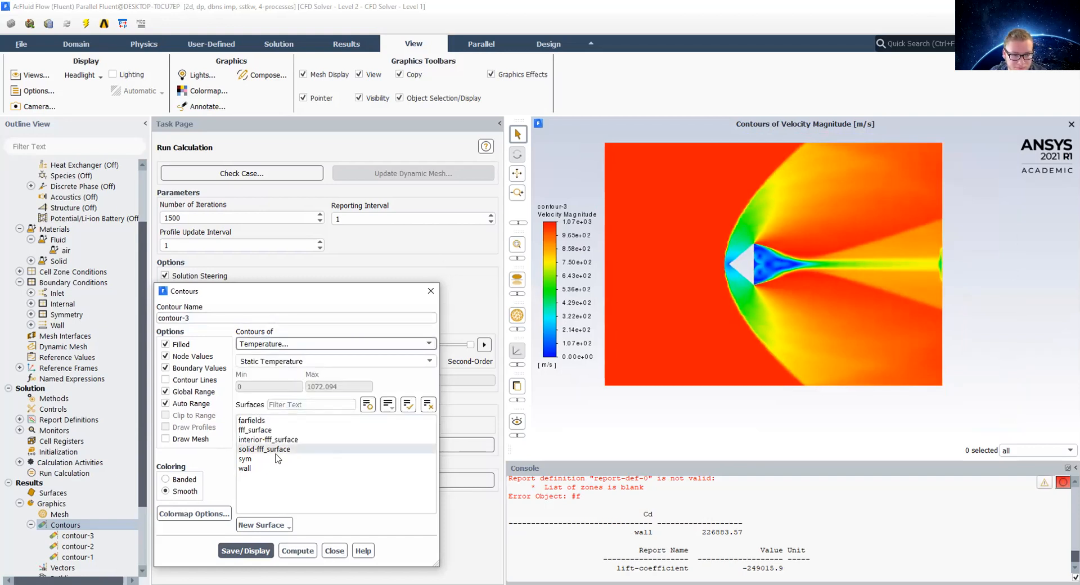
{"action": "left_click", "coordinate": [245, 551]}
Step: Display filled contours of Density around the wedge
{"action": "scroll", "coordinate": [809, 228], "scroll_direction": "up", "scroll_amount": 10}
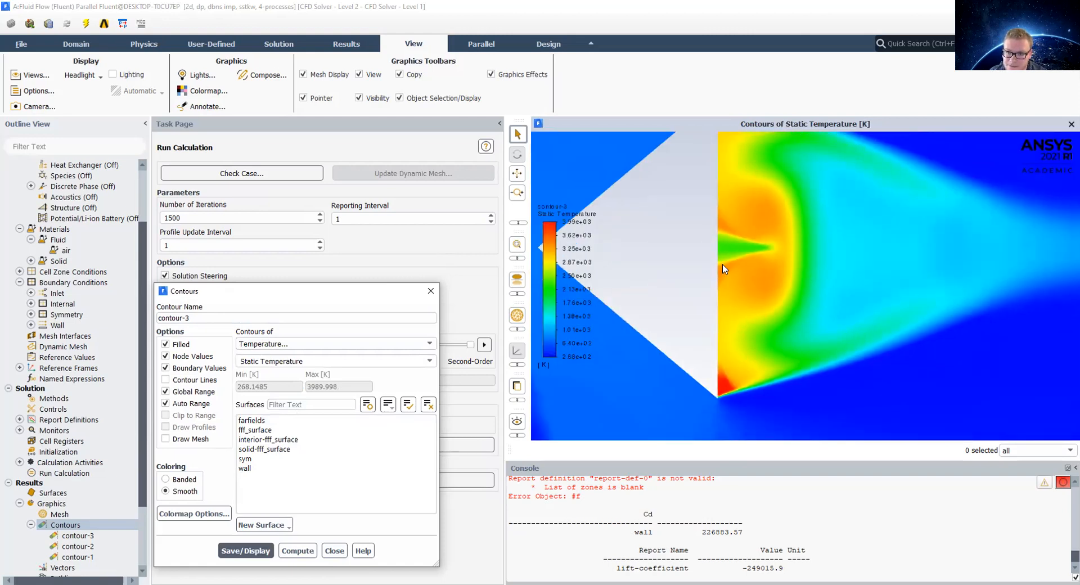
{"action": "scroll", "coordinate": [833, 267], "scroll_direction": "down", "scroll_amount": 2}
{"action": "scroll", "coordinate": [827, 256], "scroll_direction": "down", "scroll_amount": 5}
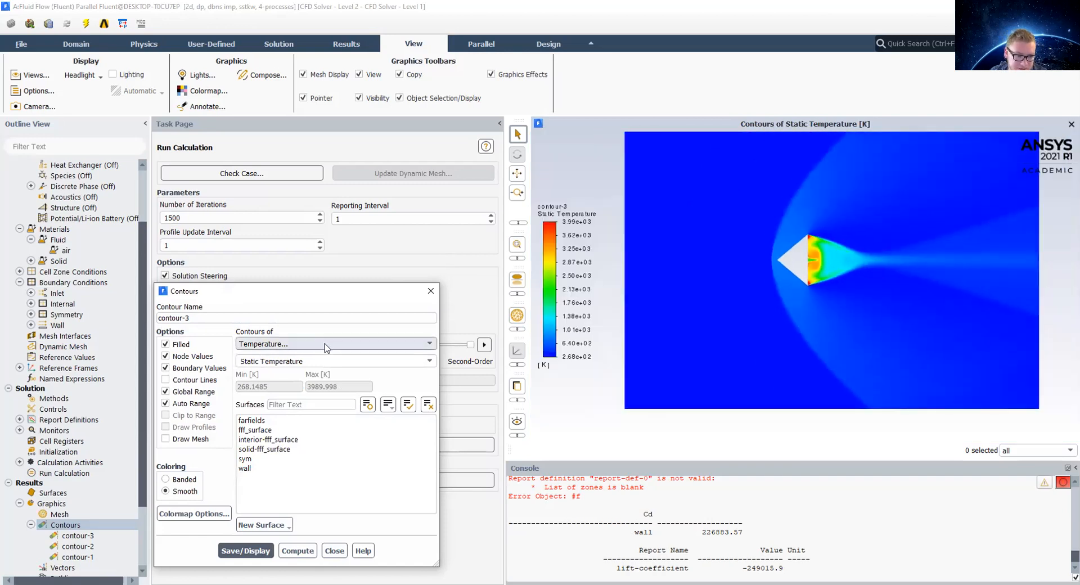
{"action": "scroll", "coordinate": [326, 347], "scroll_direction": "up", "scroll_amount": 2}
{"action": "left_click", "coordinate": [255, 539]}
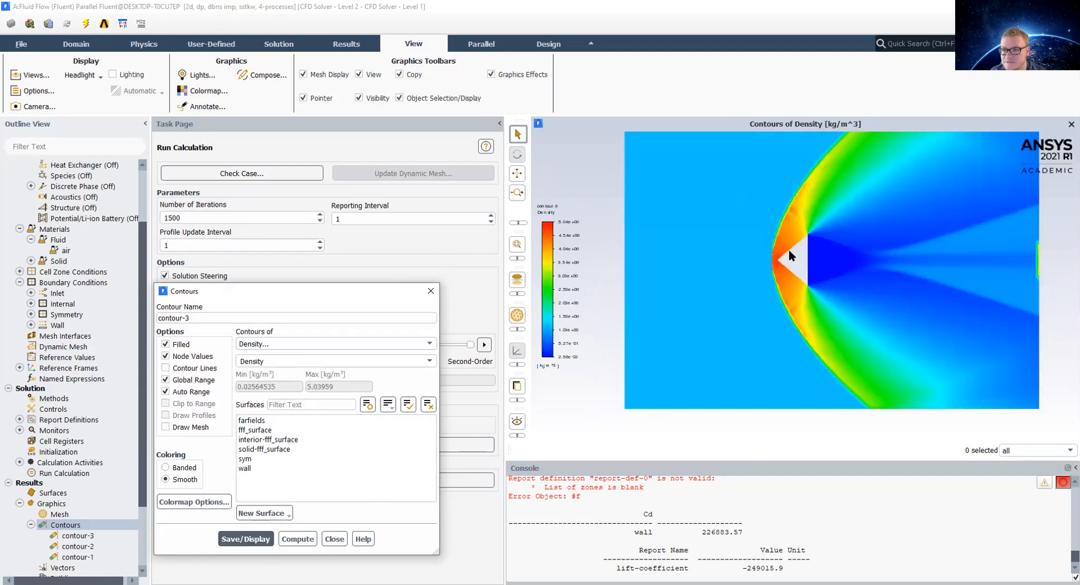
Step: Close the Contours dialog
{"action": "left_click", "coordinate": [354, 363]}
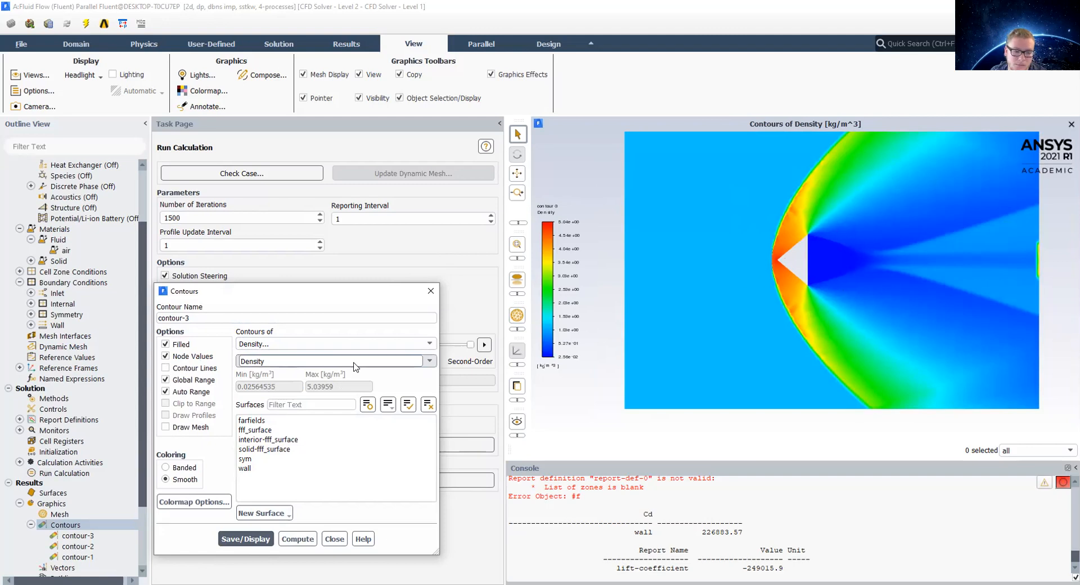
{"action": "left_click", "coordinate": [292, 345]}
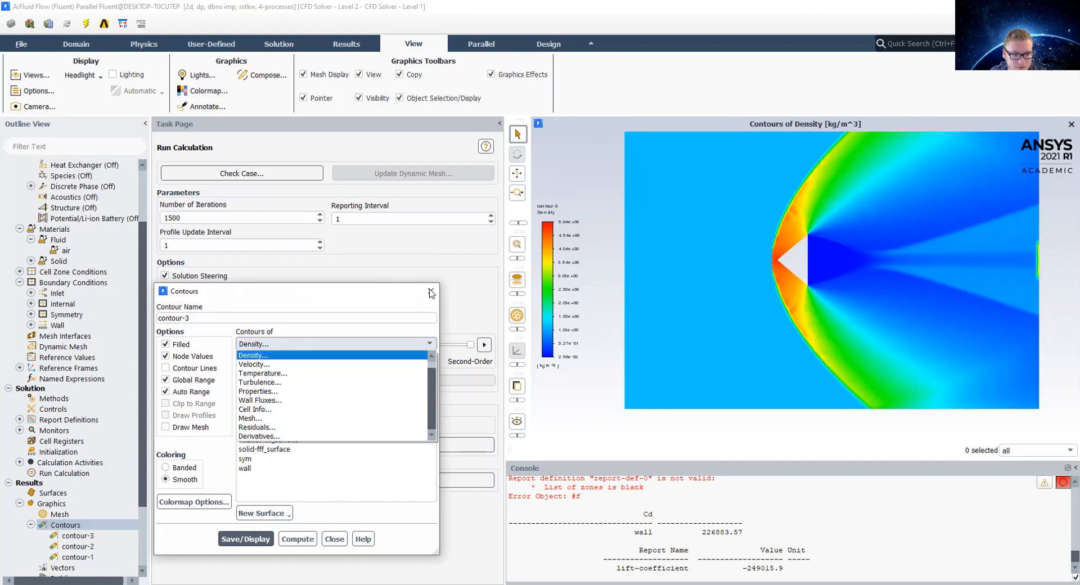
{"action": "left_click", "coordinate": [431, 292]}
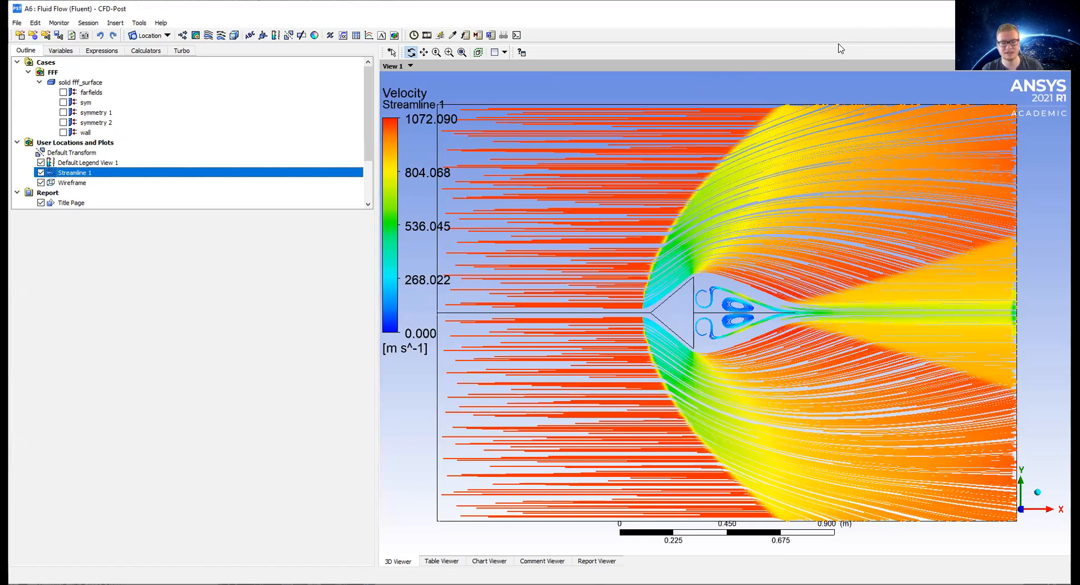
Step: Switch to CFD-Post and insert a new 3D streamline object
{"action": "left_click", "coordinate": [207, 35]}
{"action": "left_click", "coordinate": [234, 85]}
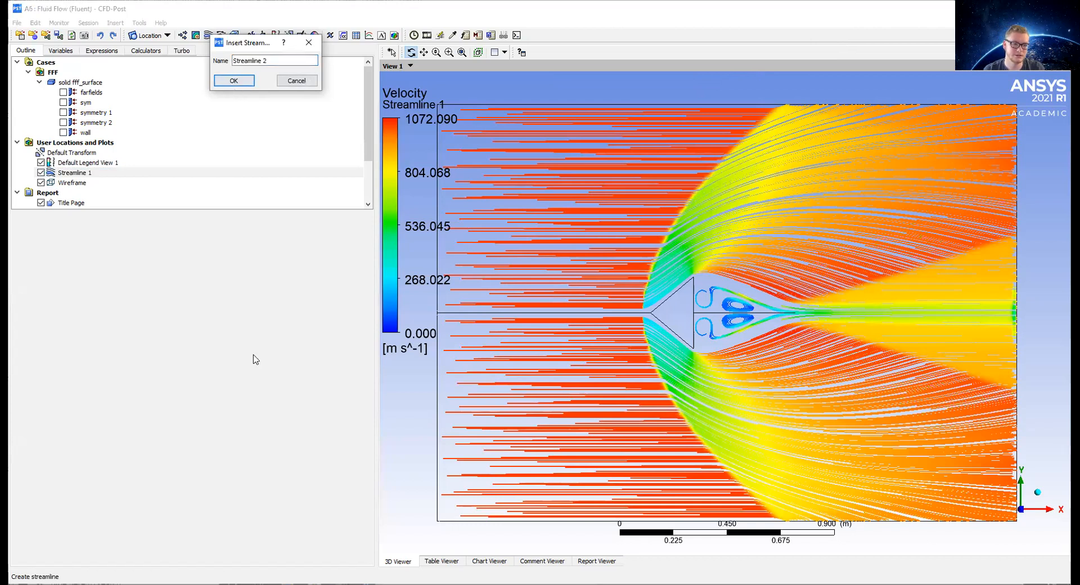
{"action": "left_click", "coordinate": [113, 317]}
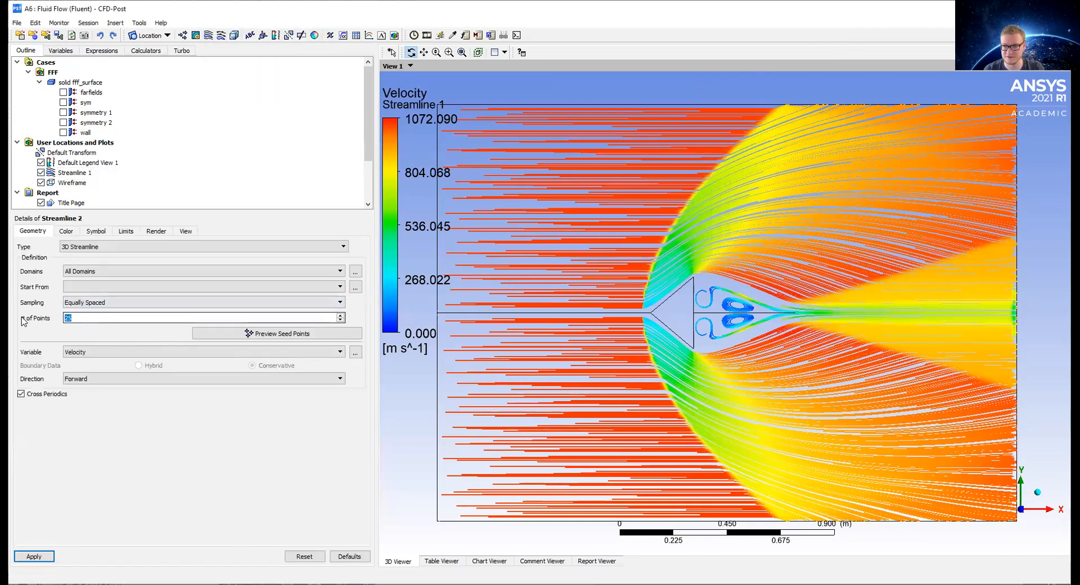
{"action": "double_click", "coordinate": [114, 317]}
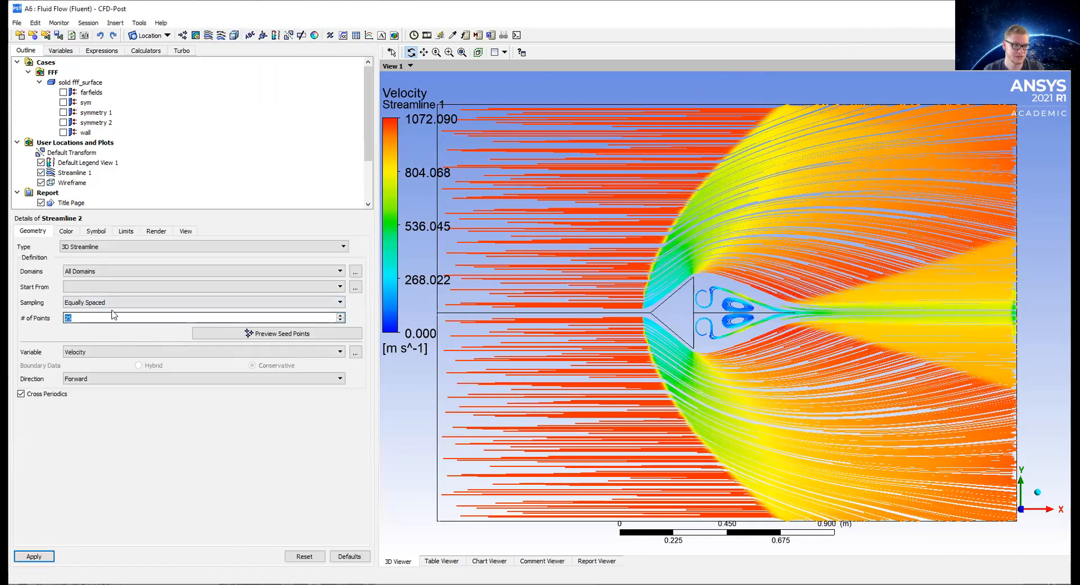
{"action": "left_click", "coordinate": [89, 286]}
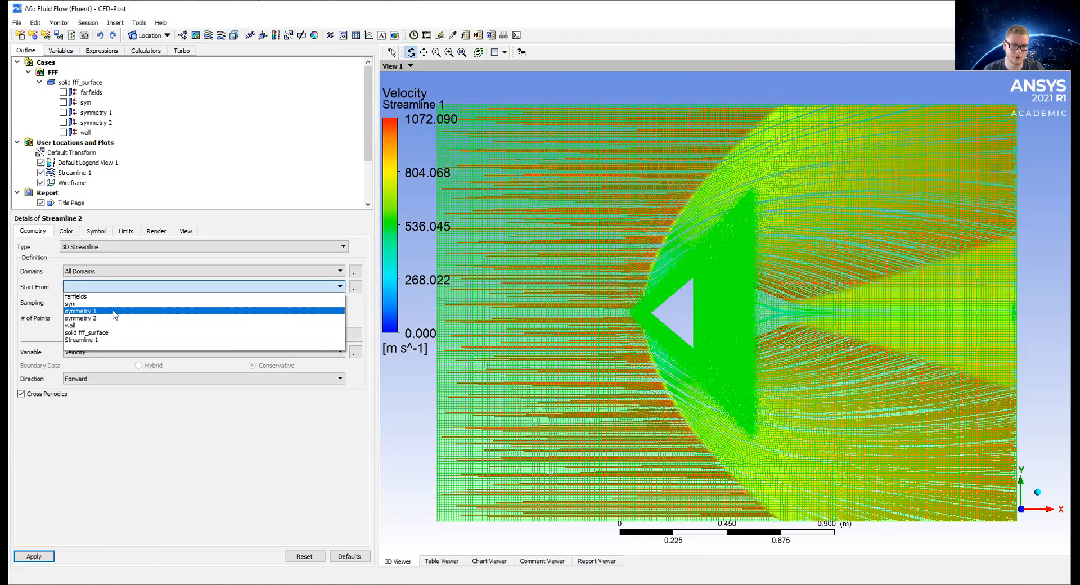
{"action": "key", "text": "Escape"}
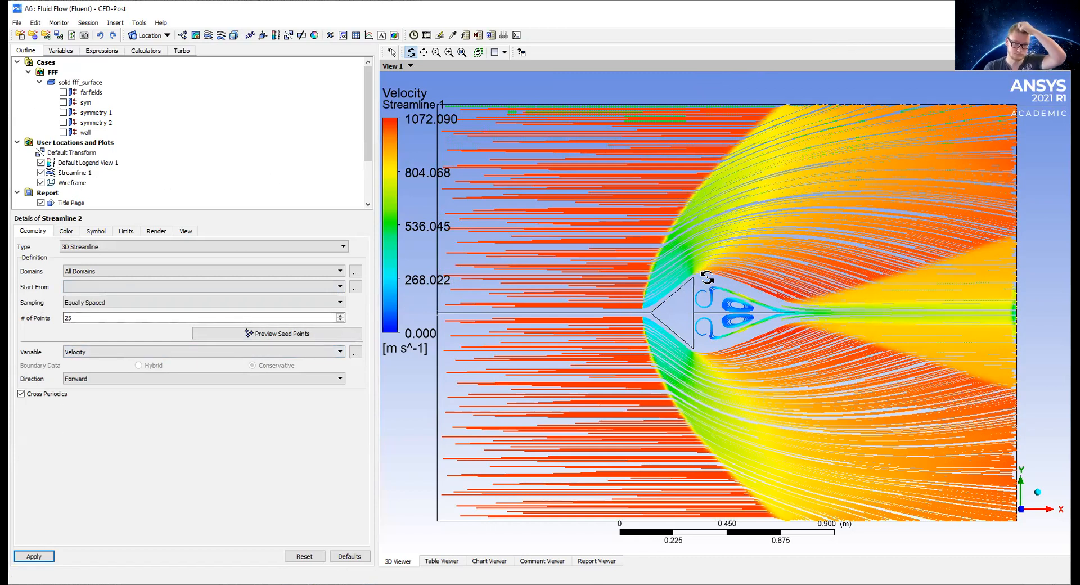
Step: Zoom in and out around the wedge to examine the existing velocity streamlines and wake vortices
{"action": "scroll", "coordinate": [696, 281], "scroll_direction": "down", "scroll_amount": 1}
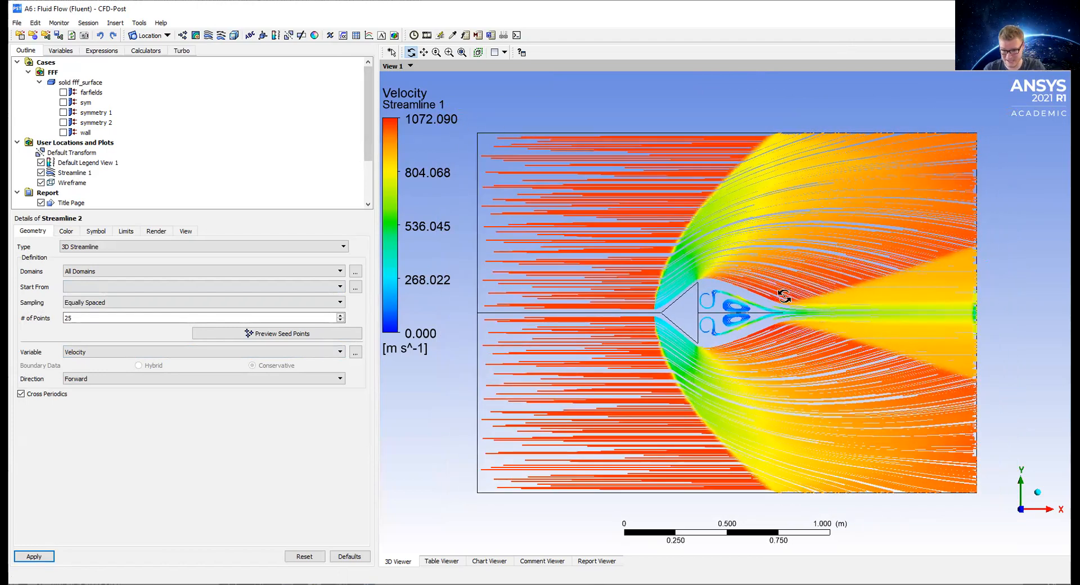
{"action": "scroll", "coordinate": [759, 316], "scroll_direction": "up", "scroll_amount": 2}
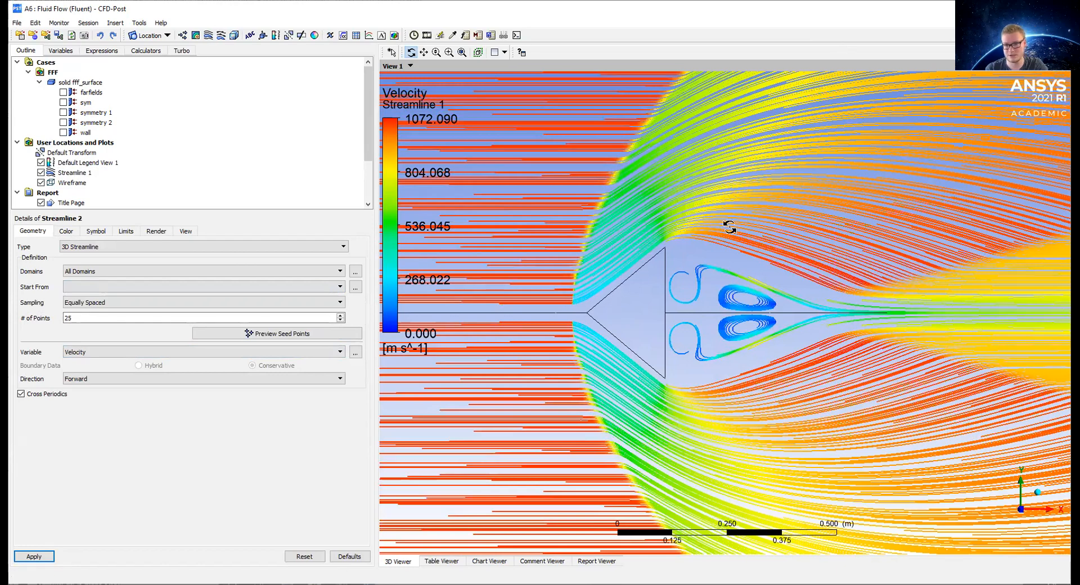
{"action": "scroll", "coordinate": [856, 262], "scroll_direction": "up", "scroll_amount": 1}
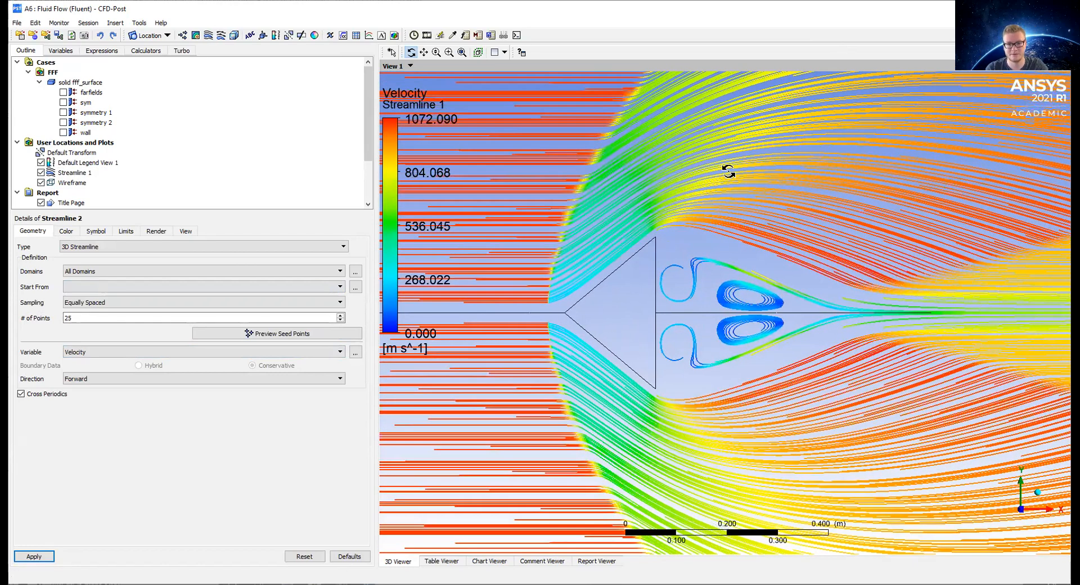
{"action": "scroll", "coordinate": [872, 298], "scroll_direction": "up", "scroll_amount": 1}
{"action": "scroll", "coordinate": [1017, 313], "scroll_direction": "up", "scroll_amount": 1}
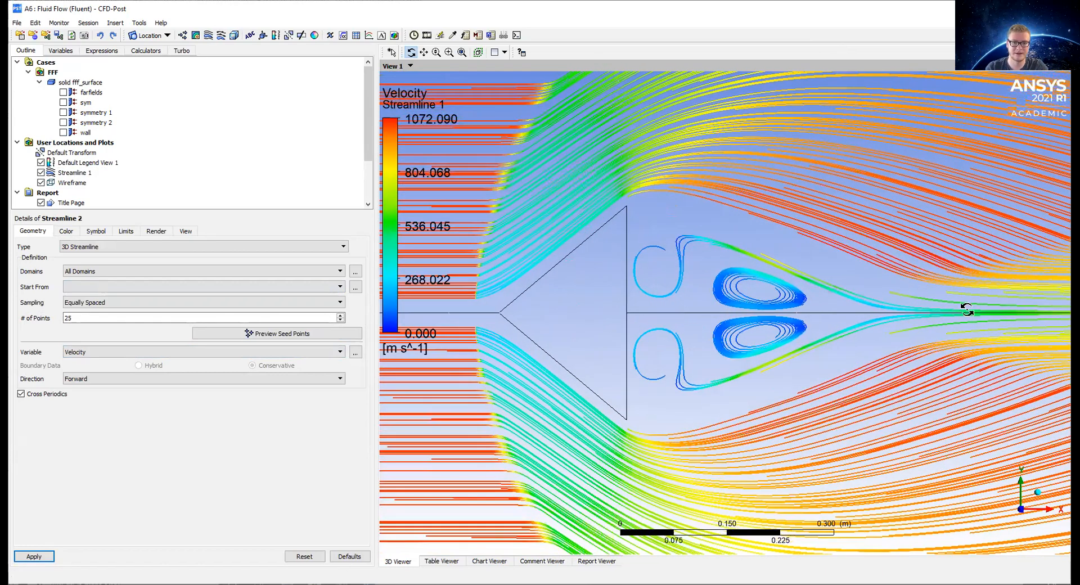
{"action": "scroll", "coordinate": [960, 305], "scroll_direction": "up", "scroll_amount": 1}
{"action": "scroll", "coordinate": [731, 301], "scroll_direction": "up", "scroll_amount": 1}
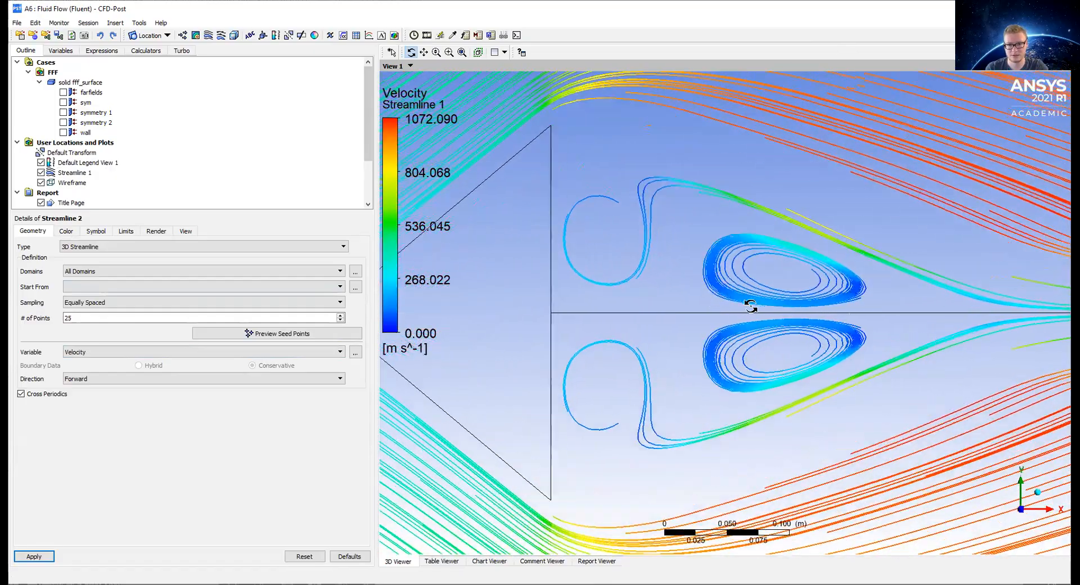
{"action": "scroll", "coordinate": [754, 298], "scroll_direction": "down", "scroll_amount": 4}
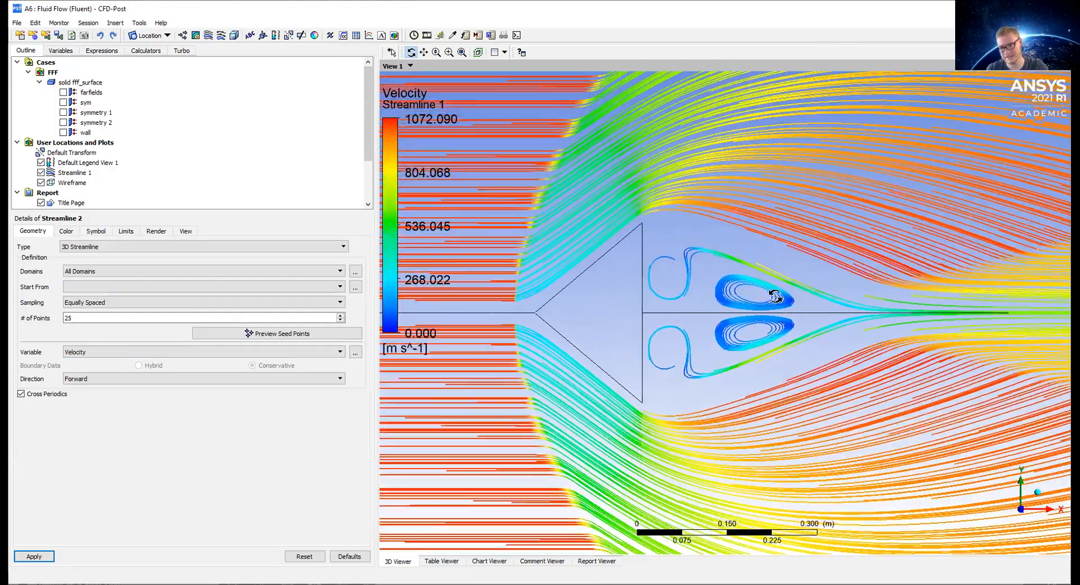
{"action": "scroll", "coordinate": [773, 297], "scroll_direction": "down", "scroll_amount": 1}
{"action": "scroll", "coordinate": [786, 212], "scroll_direction": "down", "scroll_amount": 2}
{"action": "scroll", "coordinate": [721, 222], "scroll_direction": "down", "scroll_amount": 4}
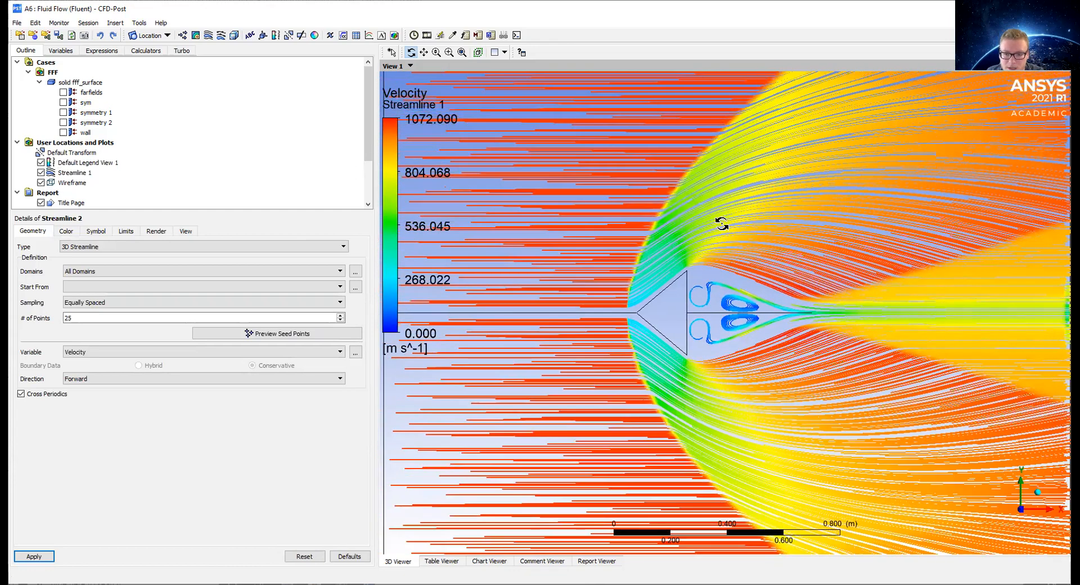
{"action": "scroll", "coordinate": [729, 208], "scroll_direction": "down", "scroll_amount": 2}
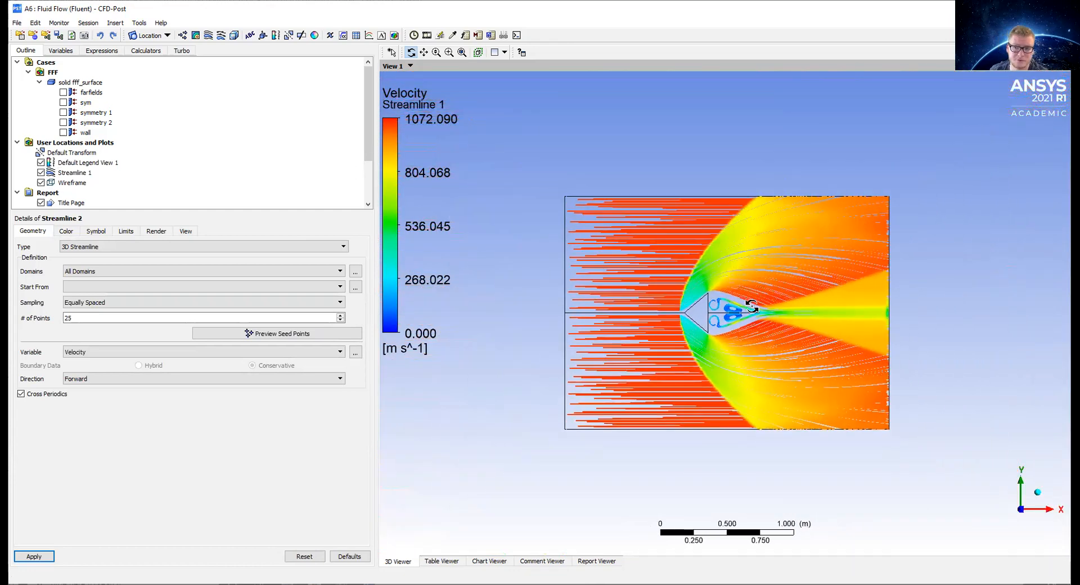